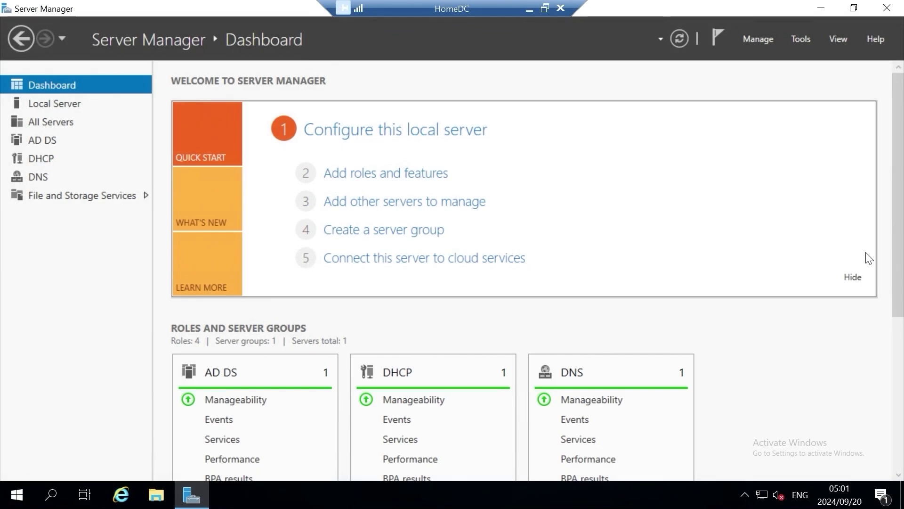
- Minimize Server Manager and open Local Disk (C:) in File Explorer
{"action": "left_click", "coordinate": [817, 10]}
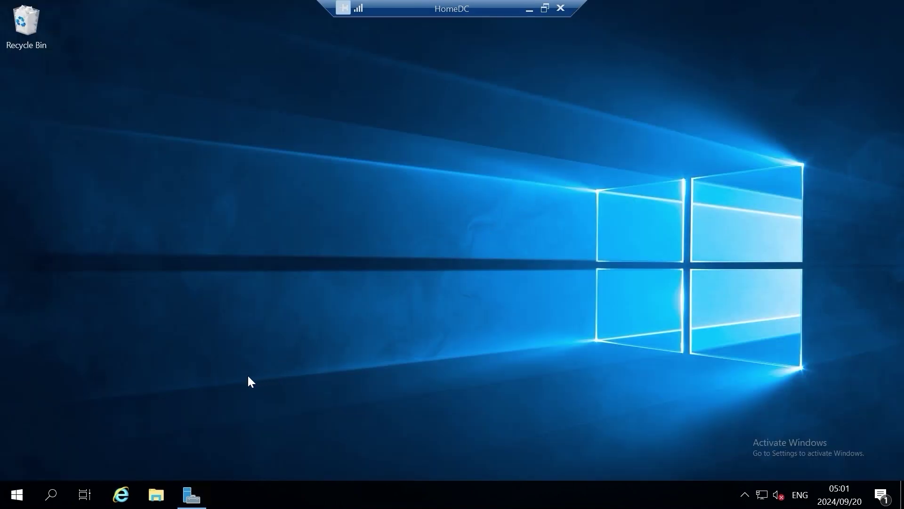
{"action": "left_click", "coordinate": [156, 494]}
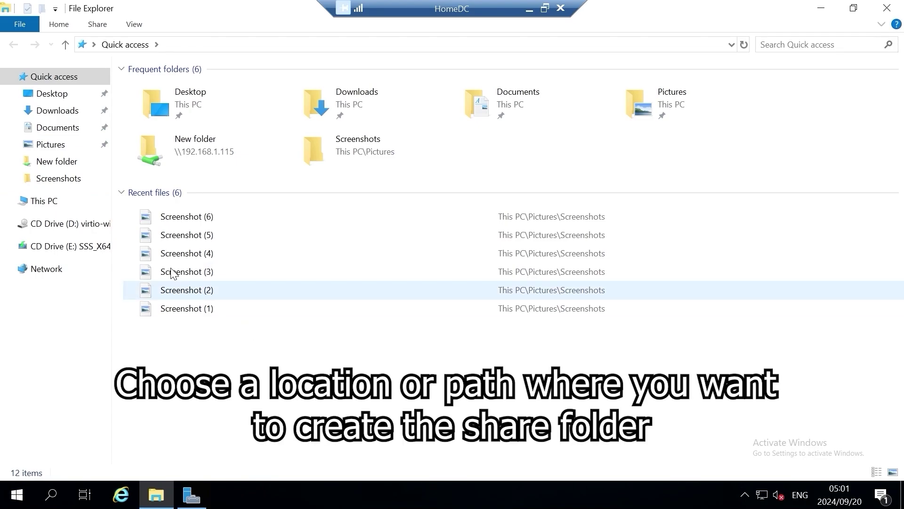
{"action": "left_click", "coordinate": [57, 208]}
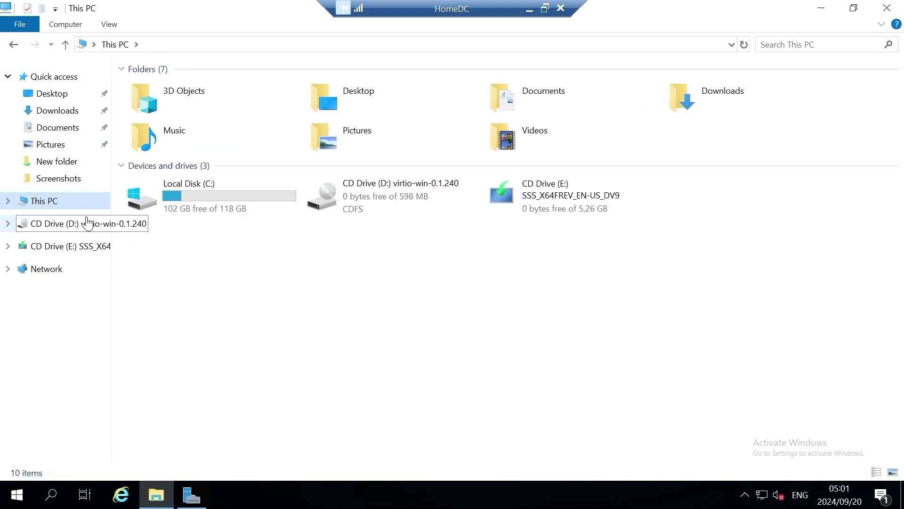
{"action": "double_click", "coordinate": [199, 205]}
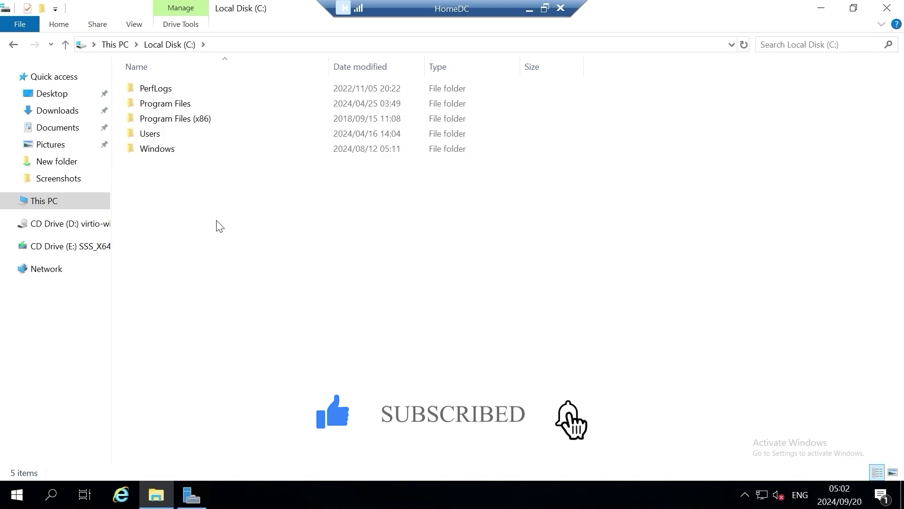
- Create a new folder on C: named 'Share Folder'
{"action": "left_click", "coordinate": [58, 24]}
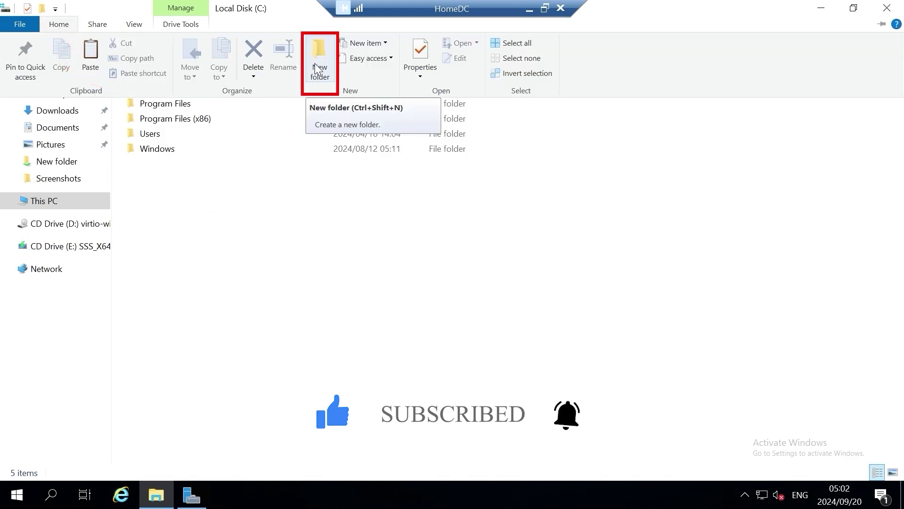
{"action": "left_click", "coordinate": [315, 64]}
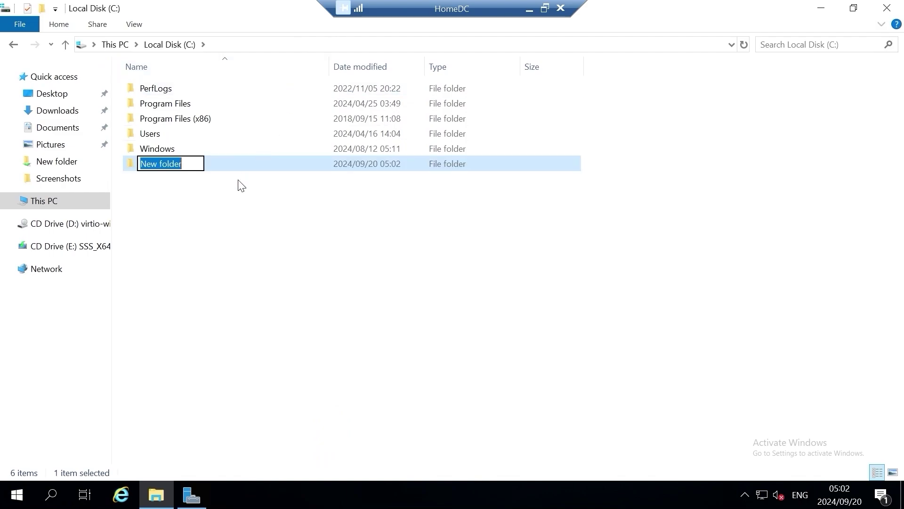
{"action": "type", "text": "Share Folder"}
{"action": "key", "text": "Return"}
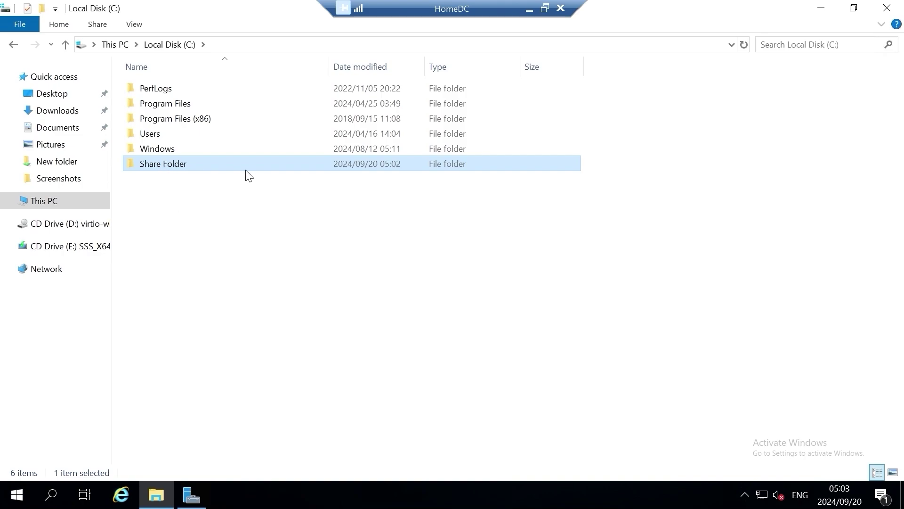
- Open Share Folder's Properties on the Sharing tab and launch Advanced Sharing
{"action": "right_click", "coordinate": [210, 160]}
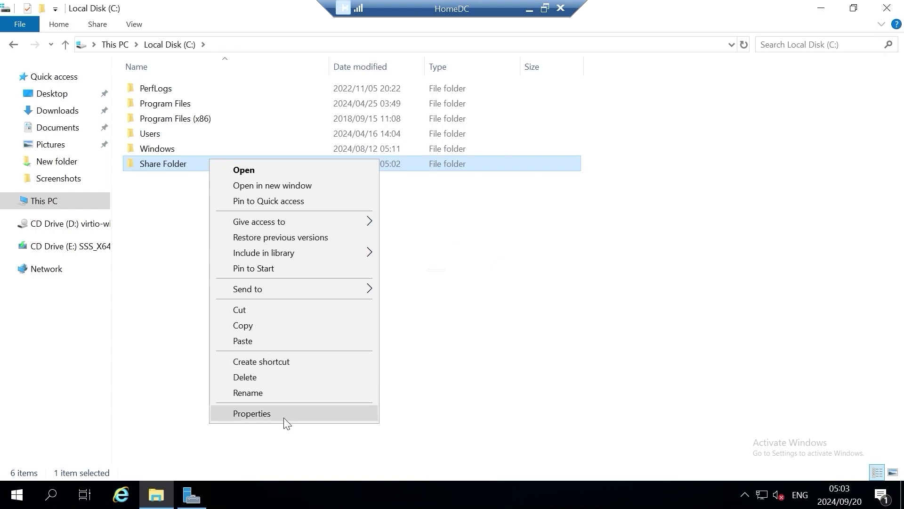
{"action": "left_click", "coordinate": [282, 414]}
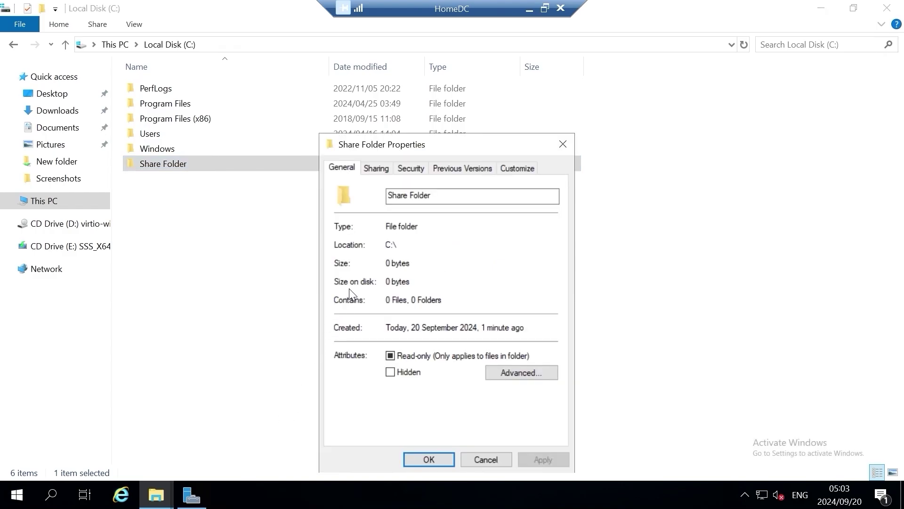
{"action": "left_click", "coordinate": [377, 169]}
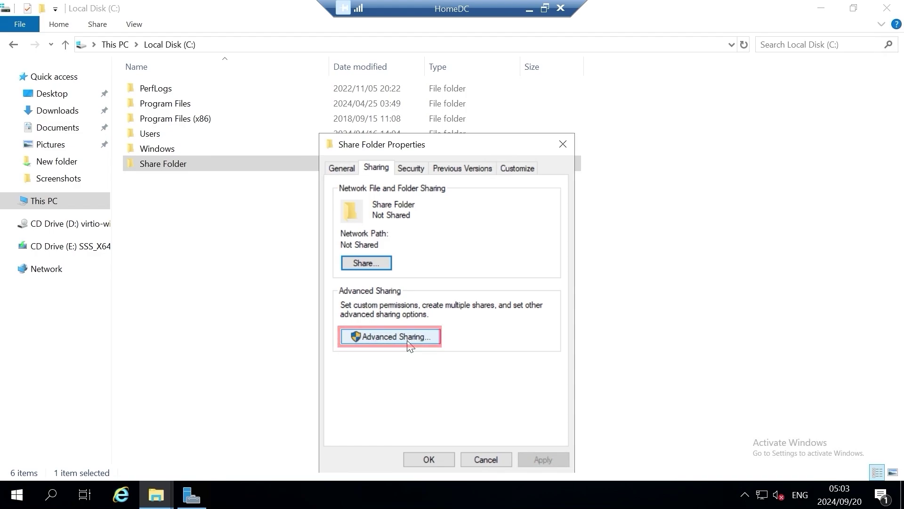
{"action": "left_click", "coordinate": [407, 337]}
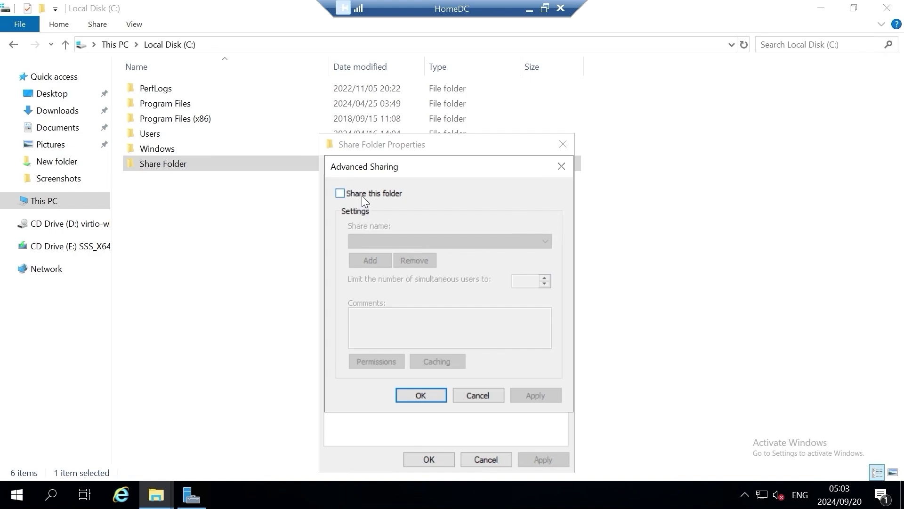
- Enable 'Share this folder' and change the share name to 'Share Folder (Everyone)'
{"action": "left_click", "coordinate": [341, 194]}
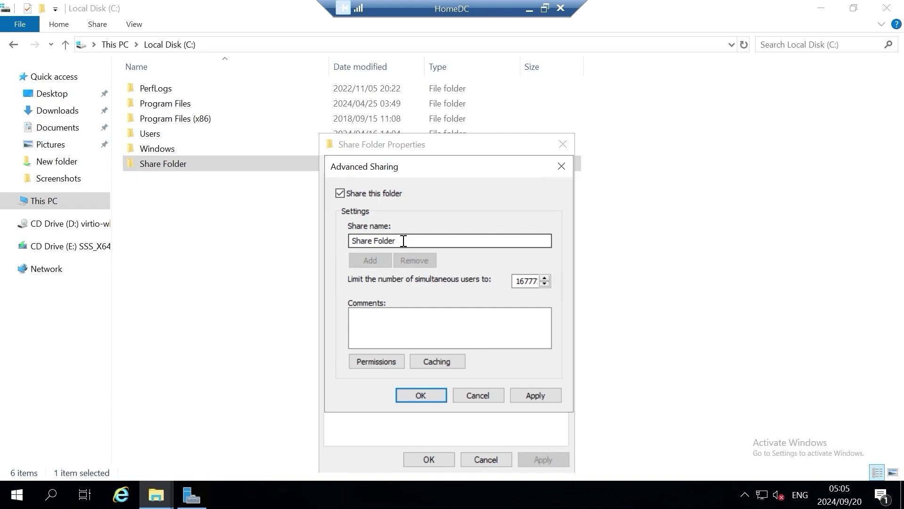
{"action": "left_click", "coordinate": [403, 241]}
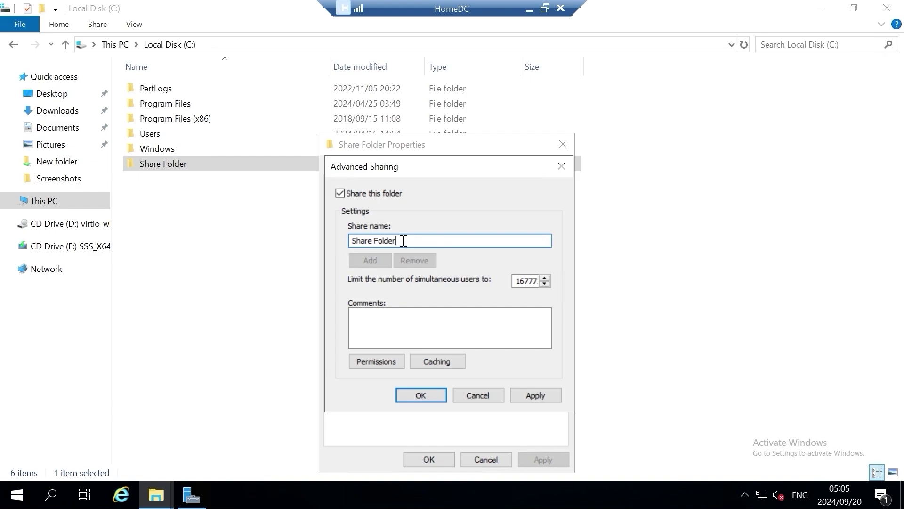
{"action": "type", "text": "(Everyone))"}
- Grant Everyone the Allow Read share permission and apply it
{"action": "left_click", "coordinate": [391, 362]}
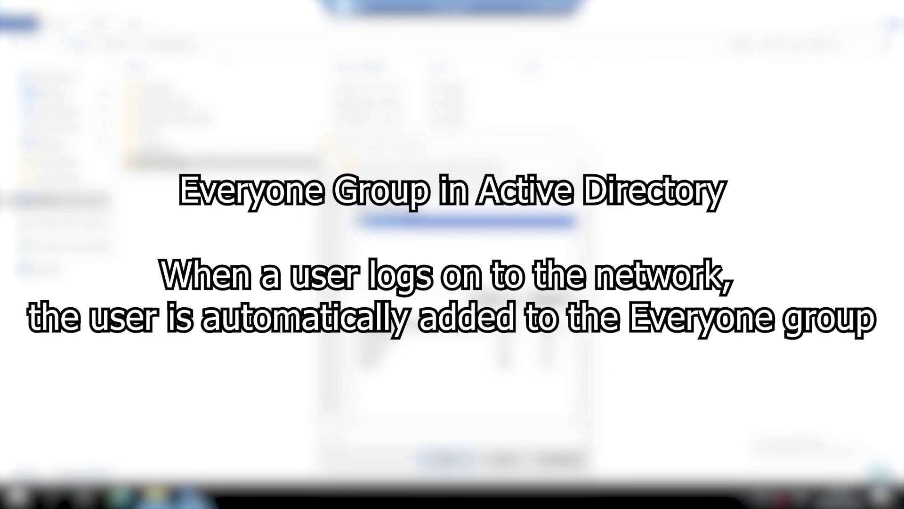
{"action": "left_click", "coordinate": [504, 362]}
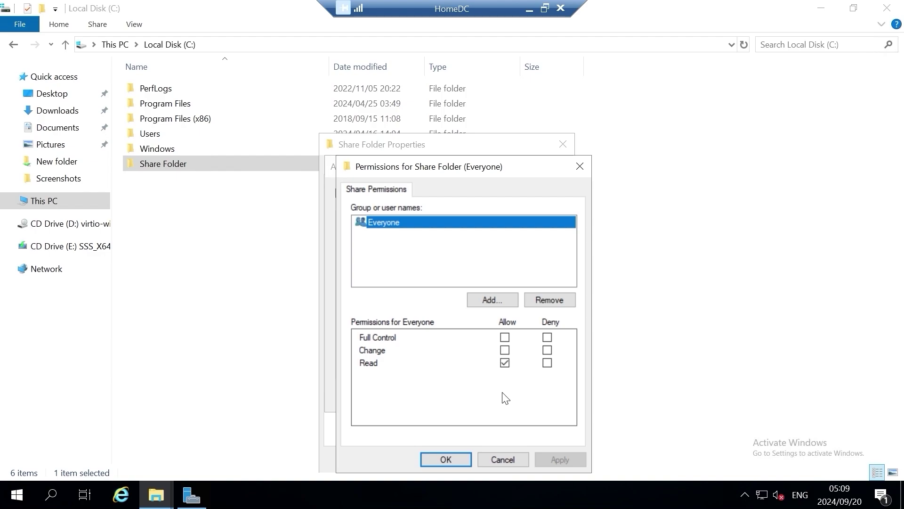
{"action": "left_click", "coordinate": [460, 454]}
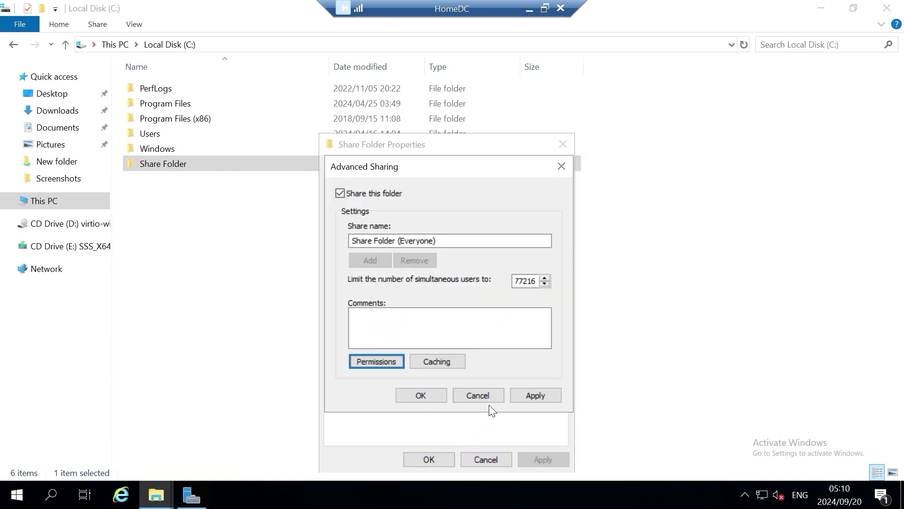
{"action": "left_click", "coordinate": [517, 396]}
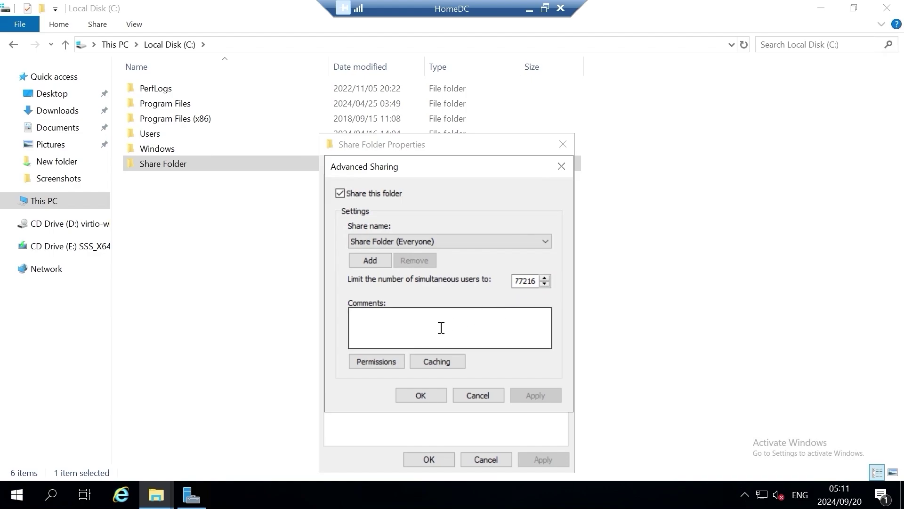
- Recheck the share permissions, keep them read-only, and close Advanced Sharing
{"action": "left_click", "coordinate": [386, 361]}
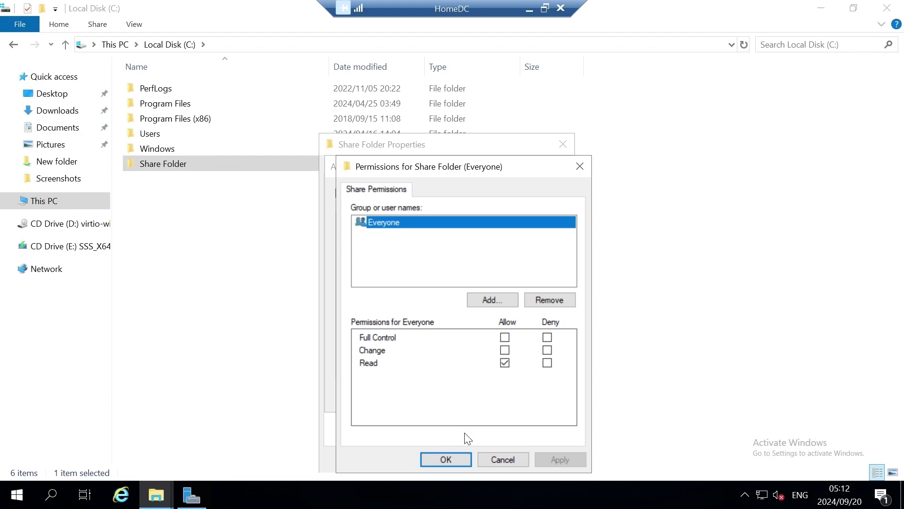
{"action": "left_click", "coordinate": [459, 459]}
{"action": "left_click", "coordinate": [417, 390]}
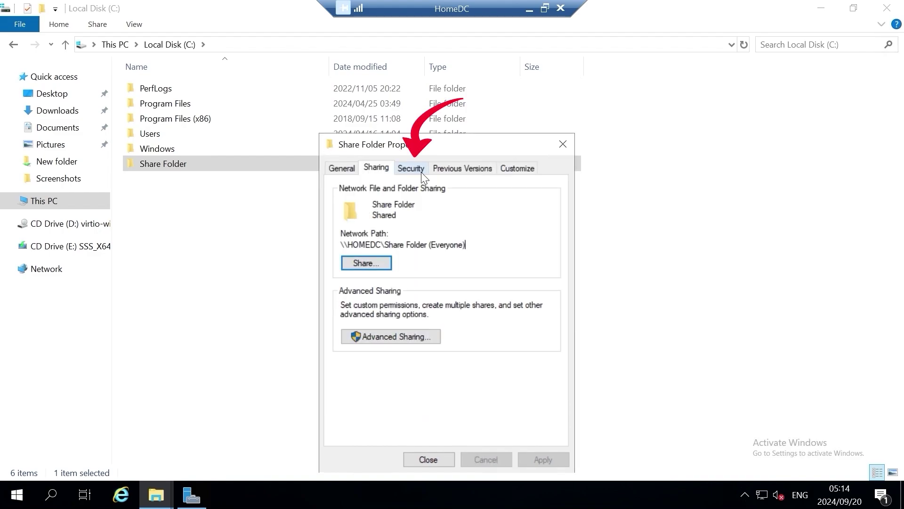
- Start adding a user or group to Share Folder's Security tab permissions
{"action": "left_click", "coordinate": [421, 171]}
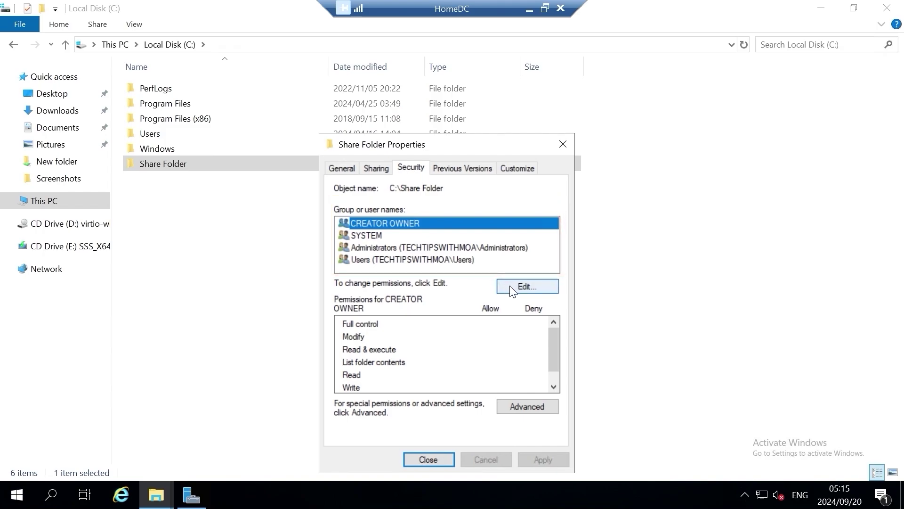
{"action": "left_click", "coordinate": [510, 288]}
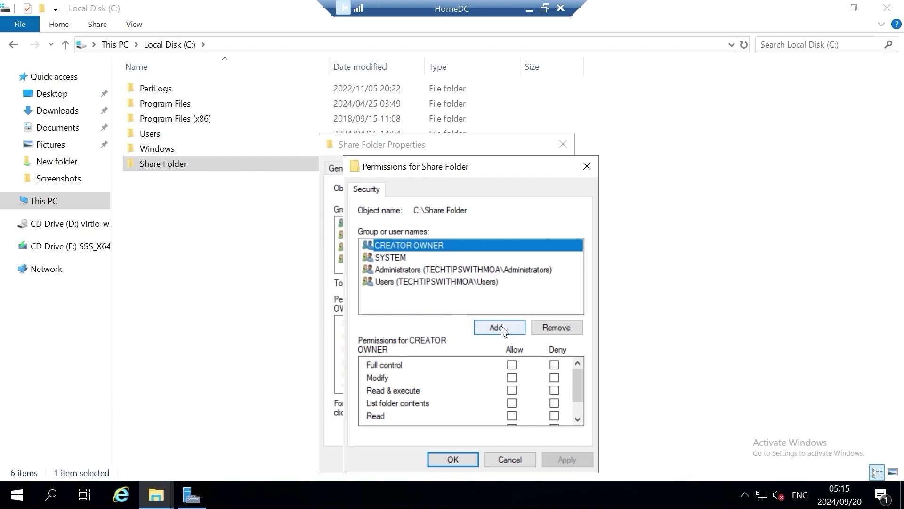
{"action": "left_click", "coordinate": [502, 327]}
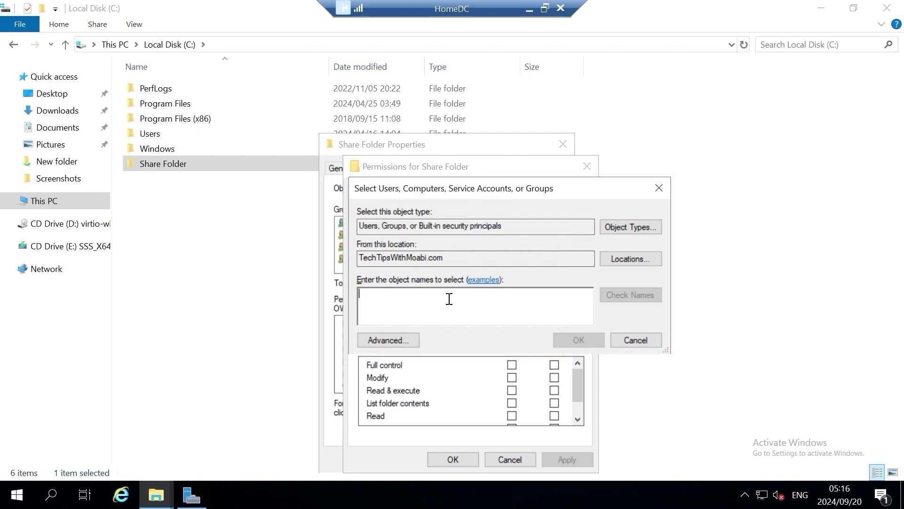
- Add the verified 'everyone' group to the permission list
{"action": "type", "text": "everyone"}
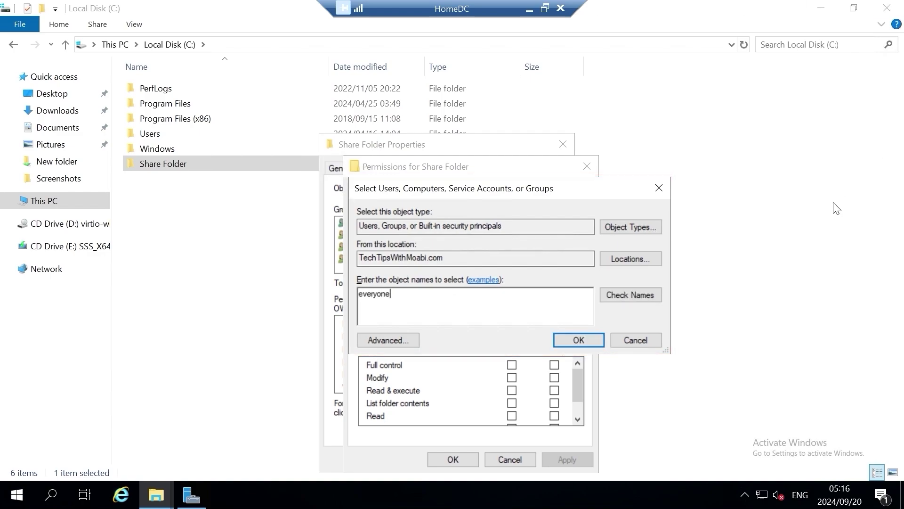
{"action": "left_click", "coordinate": [636, 301]}
{"action": "left_click", "coordinate": [578, 340]}
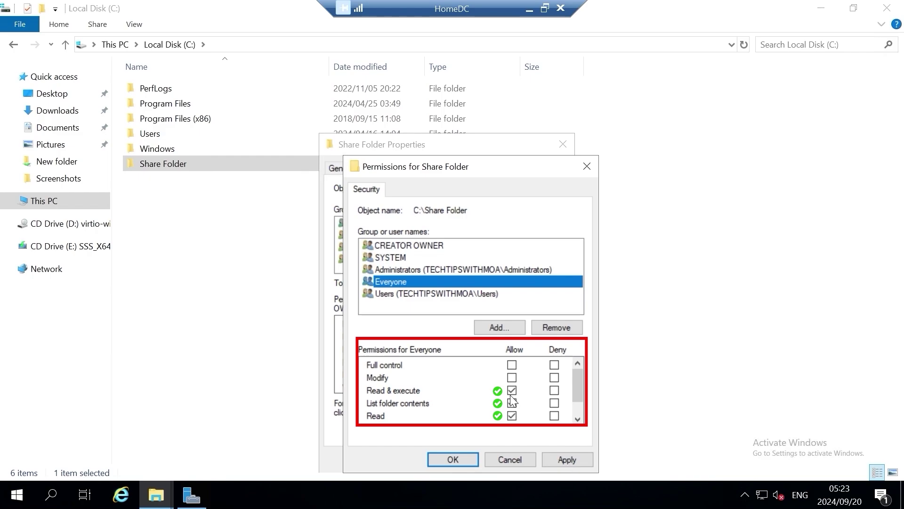
- Apply Everyone's Read & execute, List folder contents and Read permissions
{"action": "scroll", "coordinate": [521, 411], "scroll_direction": "down", "scroll_amount": 1}
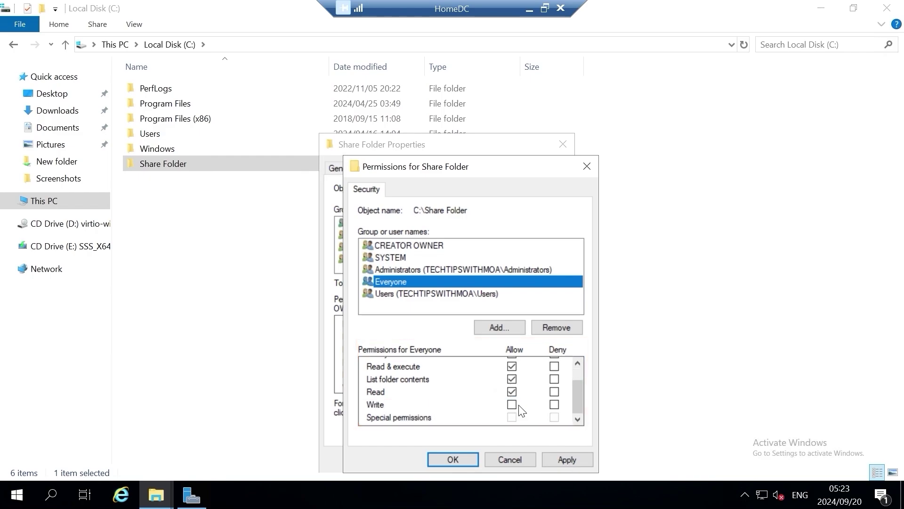
{"action": "scroll", "coordinate": [522, 411], "scroll_direction": "up", "scroll_amount": 1}
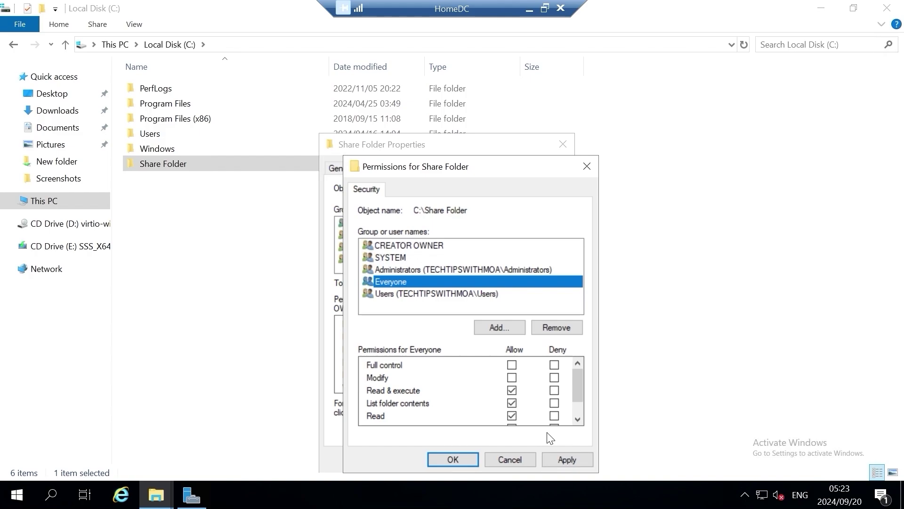
{"action": "left_click", "coordinate": [560, 454]}
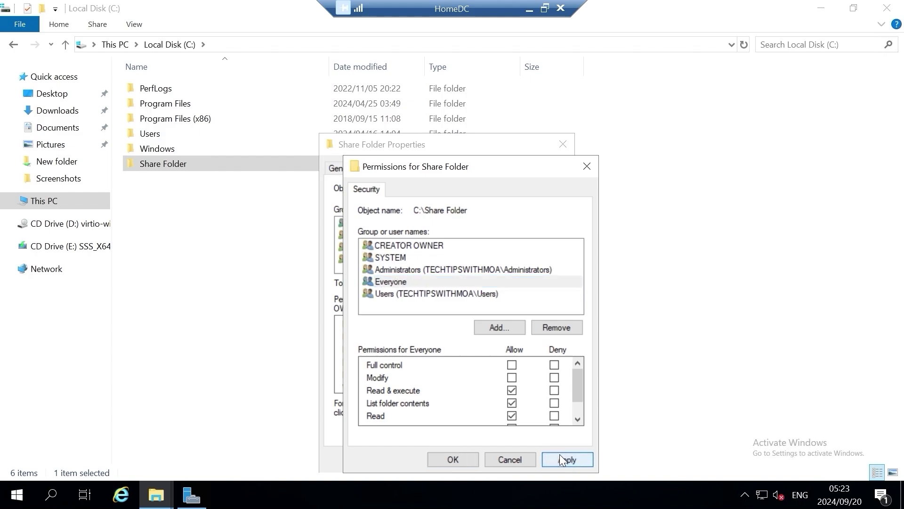
{"action": "left_click", "coordinate": [453, 459]}
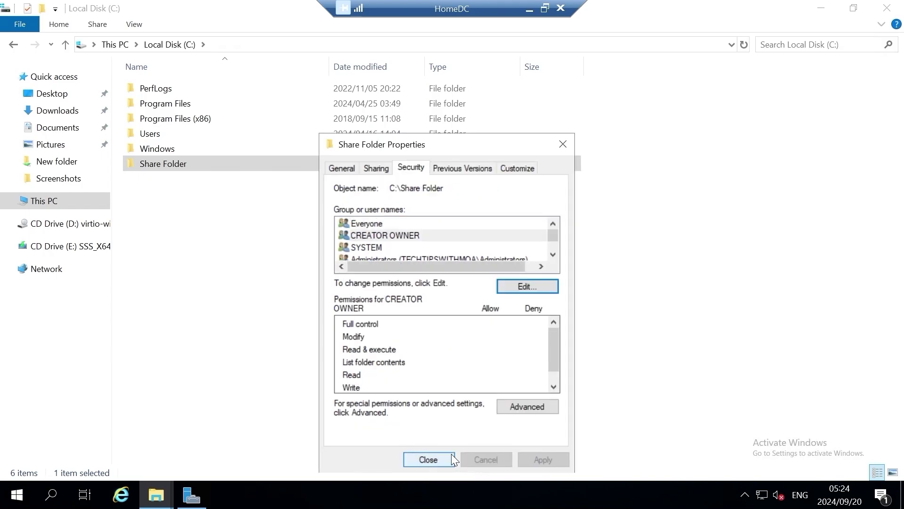
- Close Properties, open Share Folder, and create a 'Softwares' folder inside it
{"action": "left_click", "coordinate": [451, 453]}
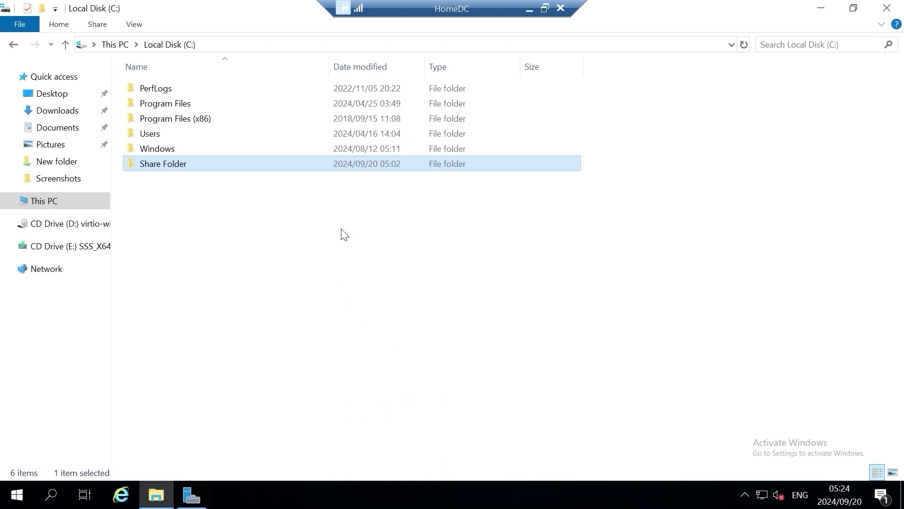
{"action": "double_click", "coordinate": [280, 165]}
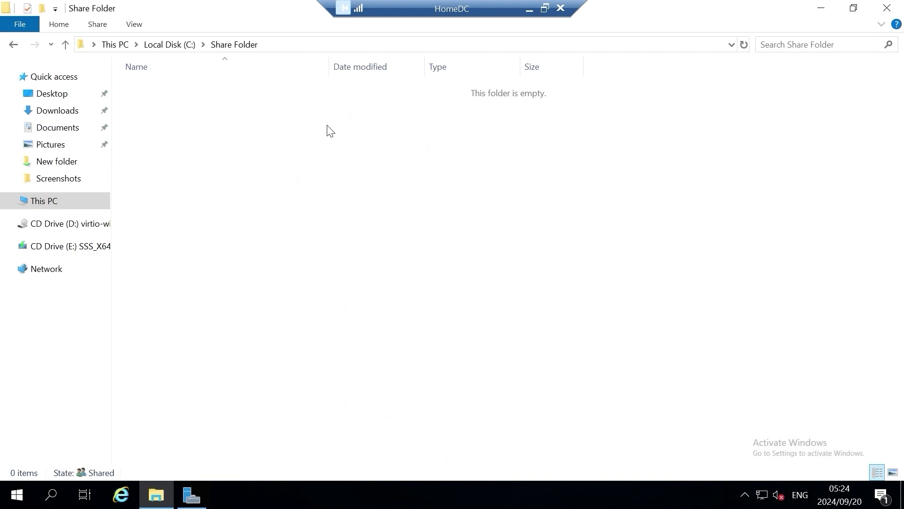
{"action": "right_click", "coordinate": [339, 181]}
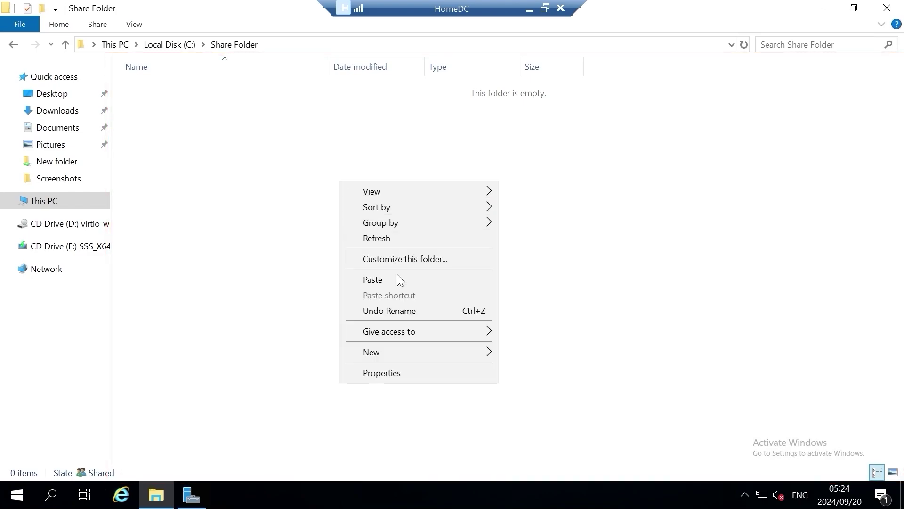
{"action": "mouse_move", "coordinate": [425, 352]}
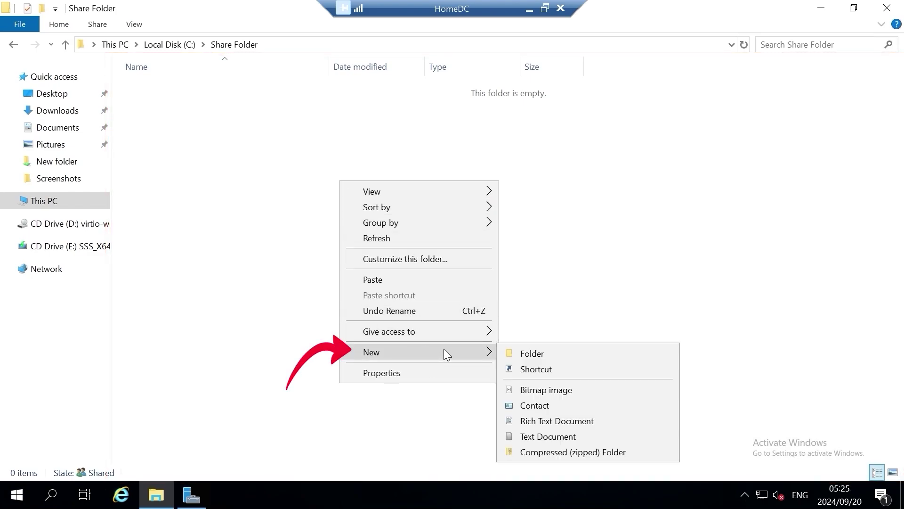
{"action": "left_click", "coordinate": [550, 352]}
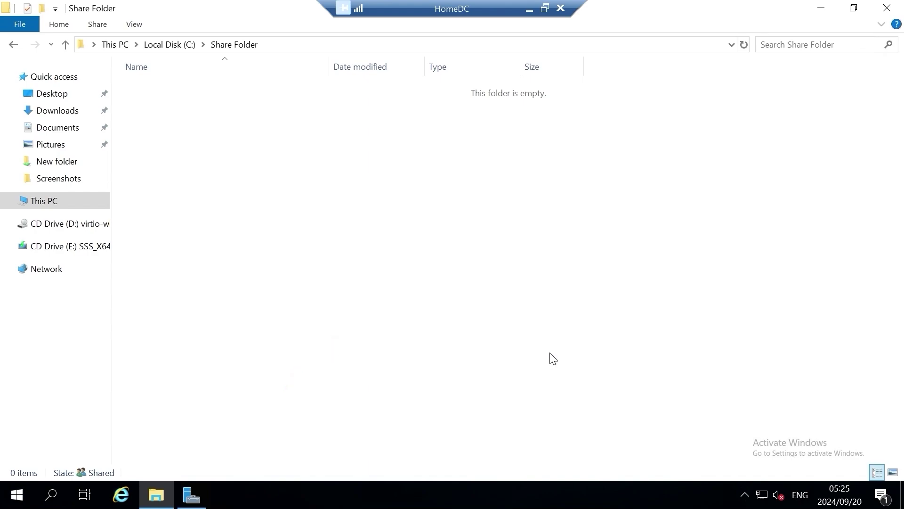
{"action": "type", "text": "Softwares"}
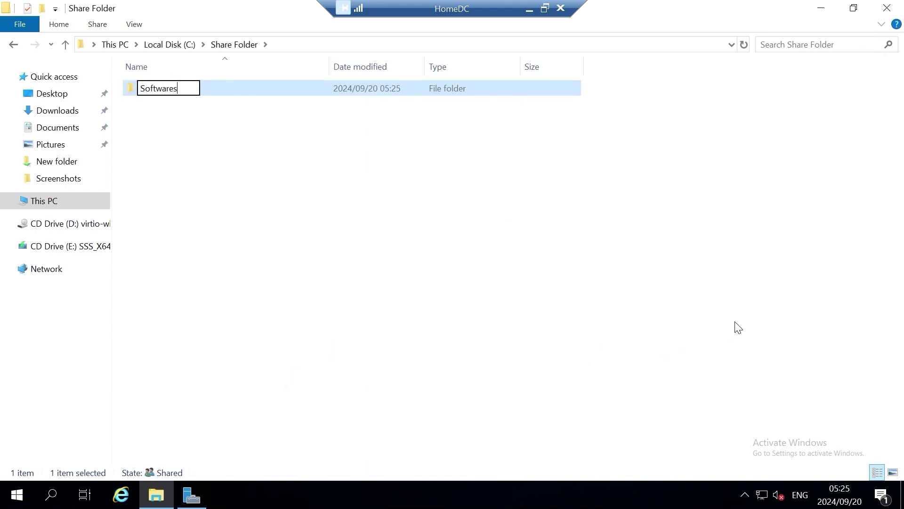
{"action": "left_click", "coordinate": [300, 184]}
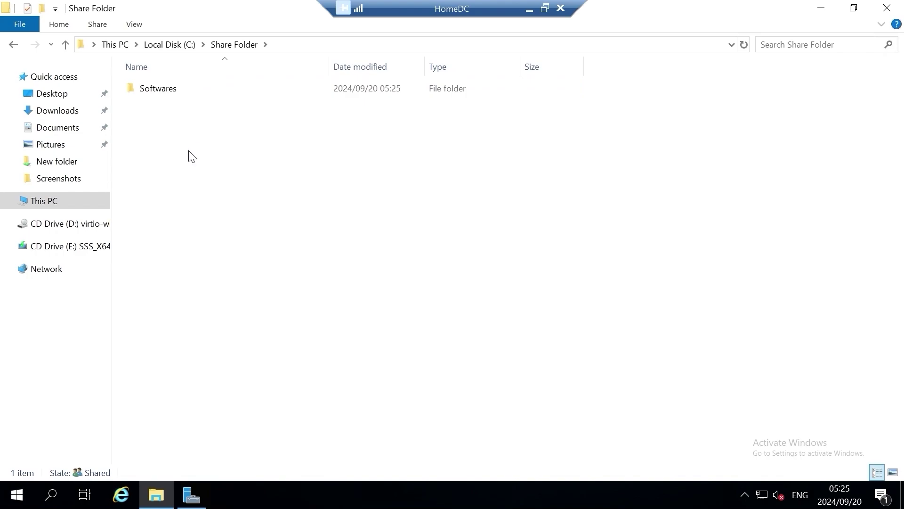
- Create a new text document named 'Index' in Share Folder
{"action": "right_click", "coordinate": [191, 125]}
{"action": "mouse_move", "coordinate": [263, 288]}
{"action": "left_click", "coordinate": [422, 378]}
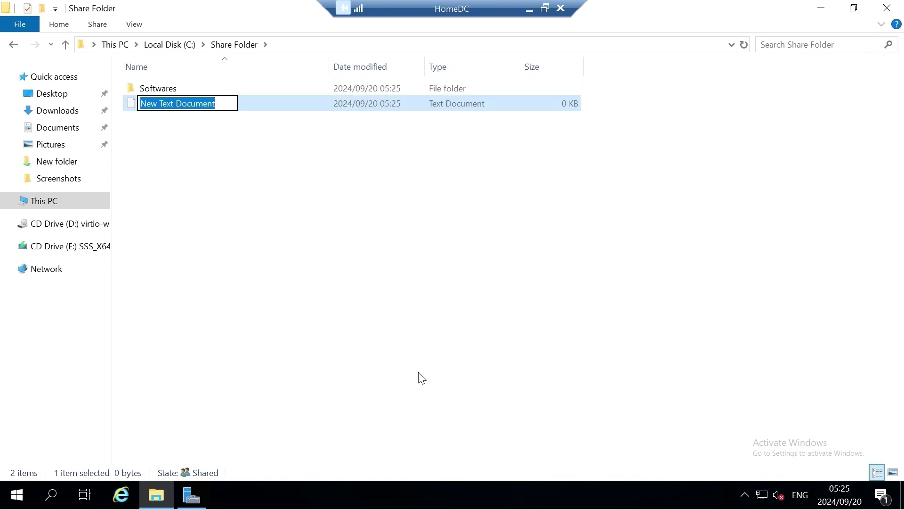
{"action": "type", "text": "Index"}
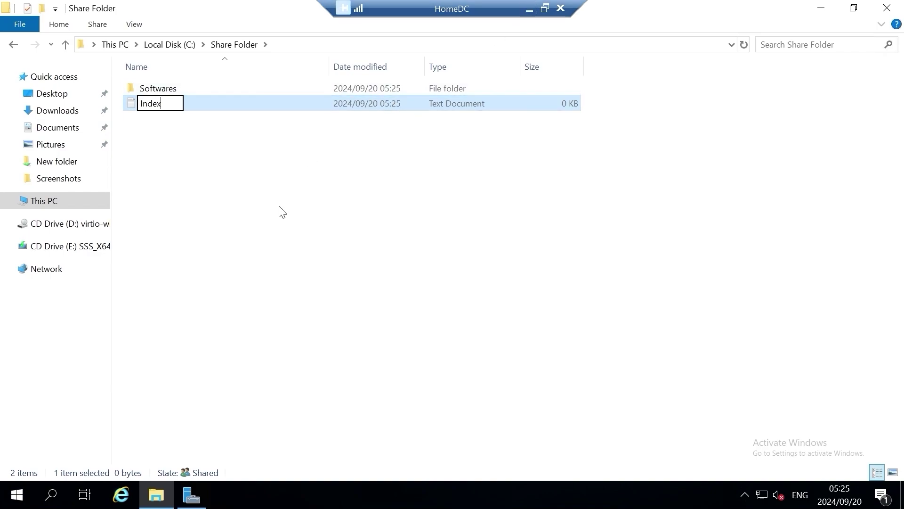
{"action": "left_click", "coordinate": [378, 287]}
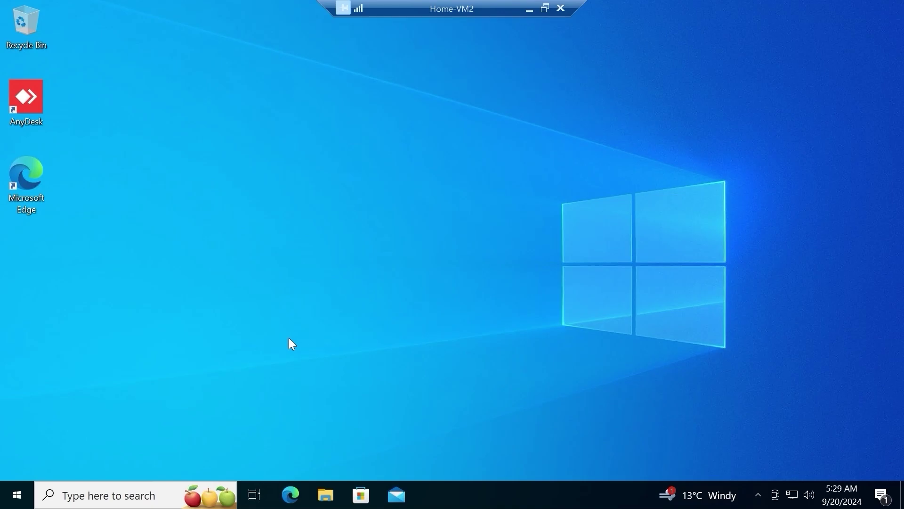
- View Settings > System > About (Home-VM2, Windows 10 Pro), then return to Settings home
{"action": "left_click", "coordinate": [17, 495]}
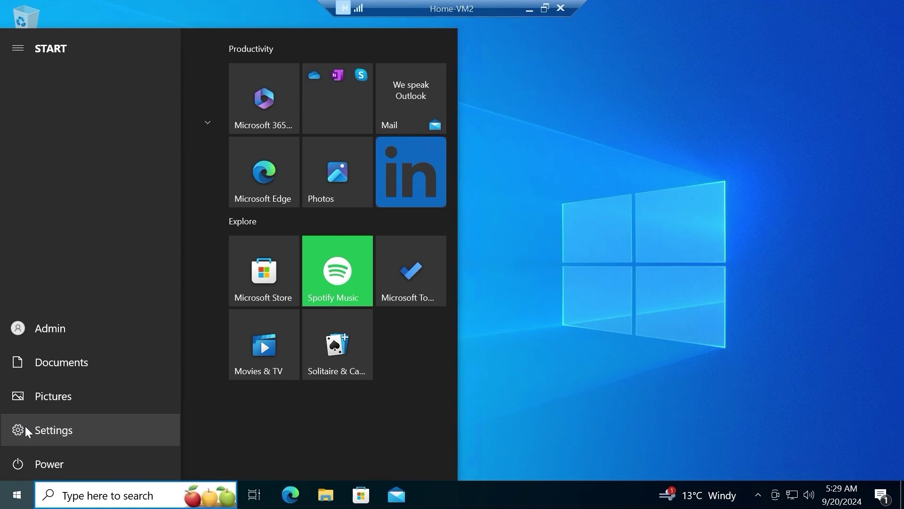
{"action": "left_click", "coordinate": [25, 428]}
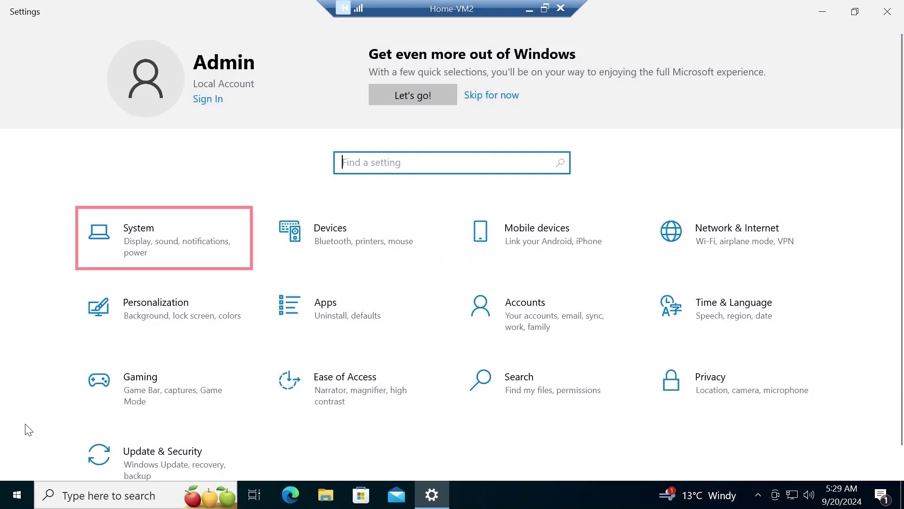
{"action": "left_click", "coordinate": [124, 268]}
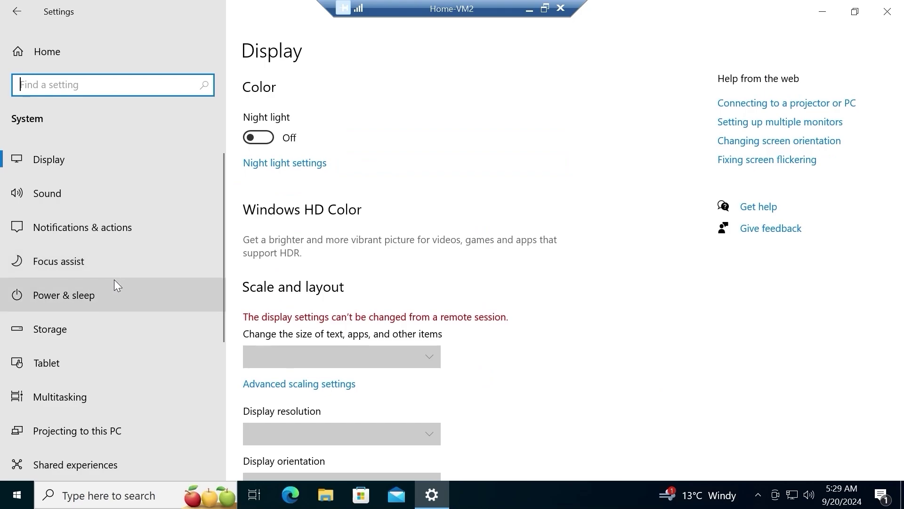
{"action": "scroll", "coordinate": [114, 283], "scroll_direction": "down", "scroll_amount": 5}
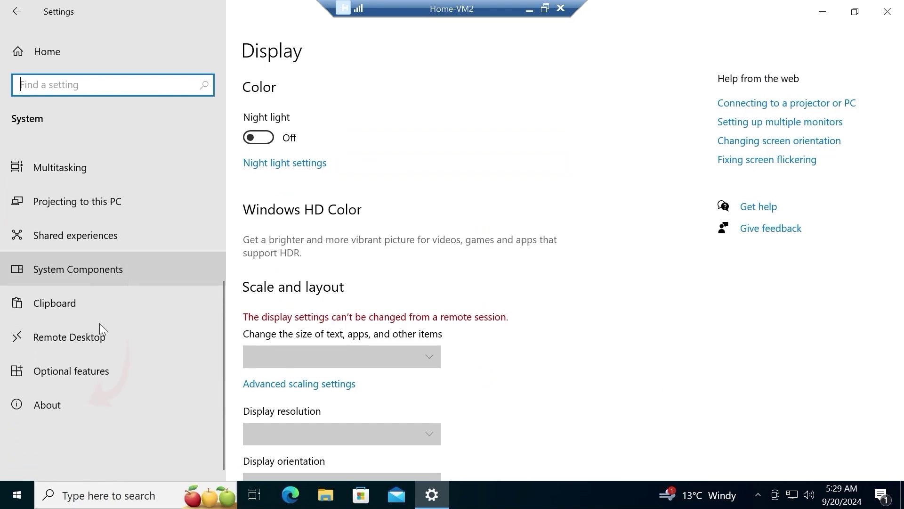
{"action": "left_click", "coordinate": [96, 403]}
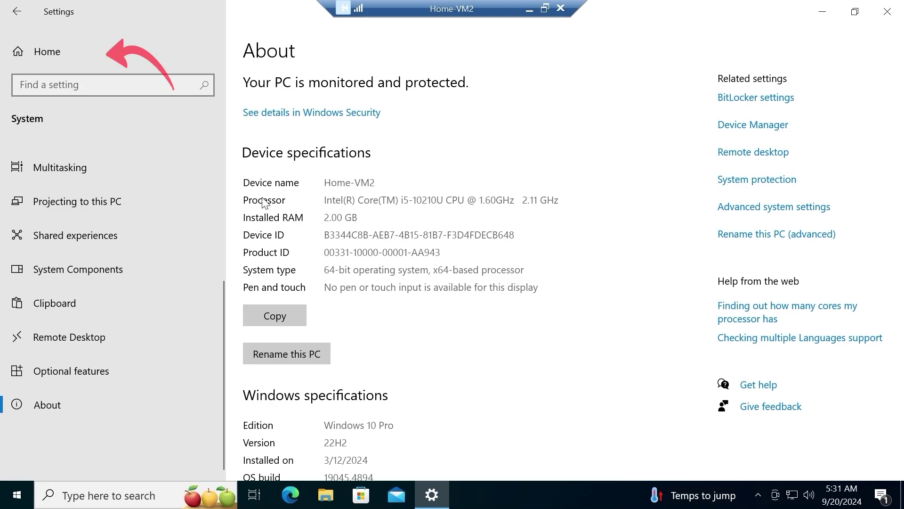
{"action": "left_click", "coordinate": [161, 65]}
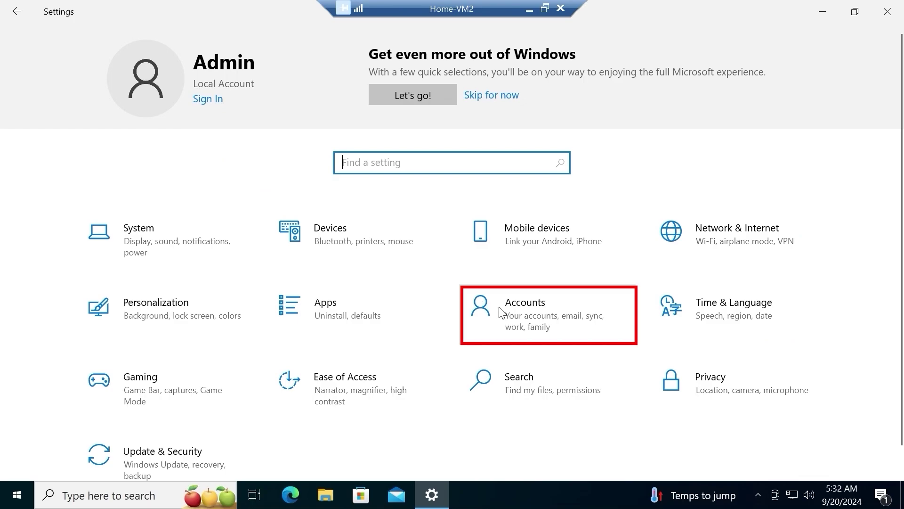
- Check Accounts > Access work or school shows no connected accounts, then close Settings
{"action": "left_click", "coordinate": [489, 308]}
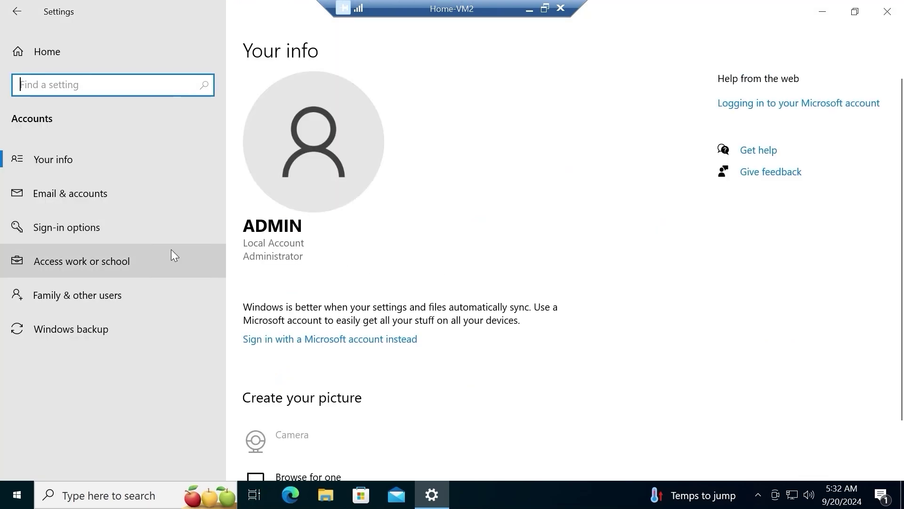
{"action": "left_click", "coordinate": [176, 260]}
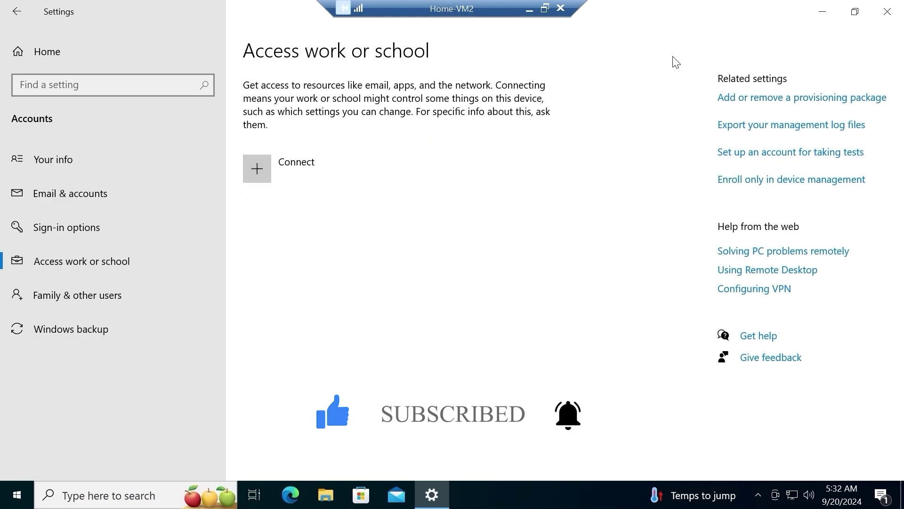
{"action": "left_click", "coordinate": [878, 18]}
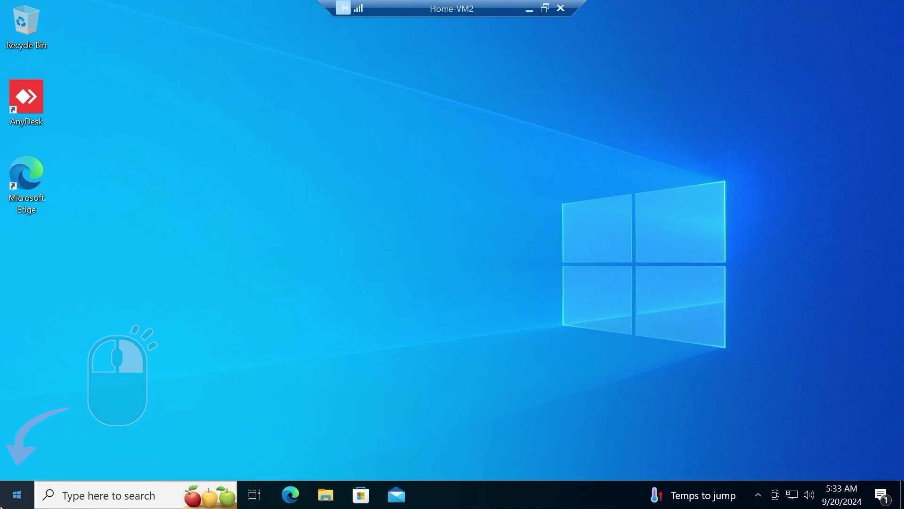
- Open \\192.168.1.115 from the Run dialog to reach the server's shares
{"action": "right_click", "coordinate": [3, 505]}
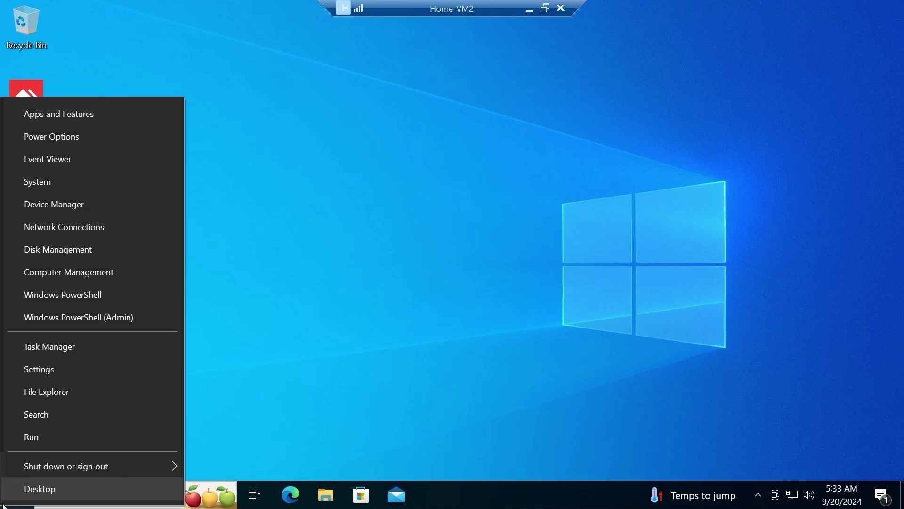
{"action": "left_click", "coordinate": [33, 435]}
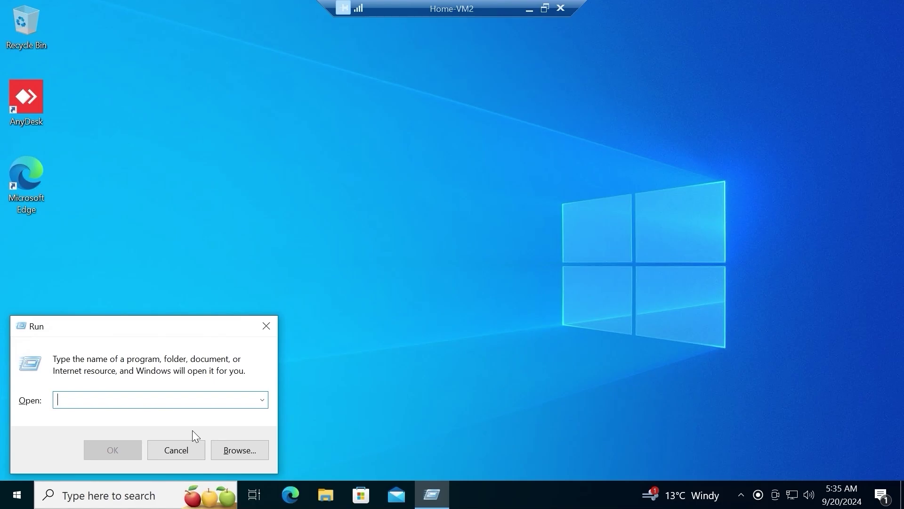
{"action": "type", "text": "\\\\"}
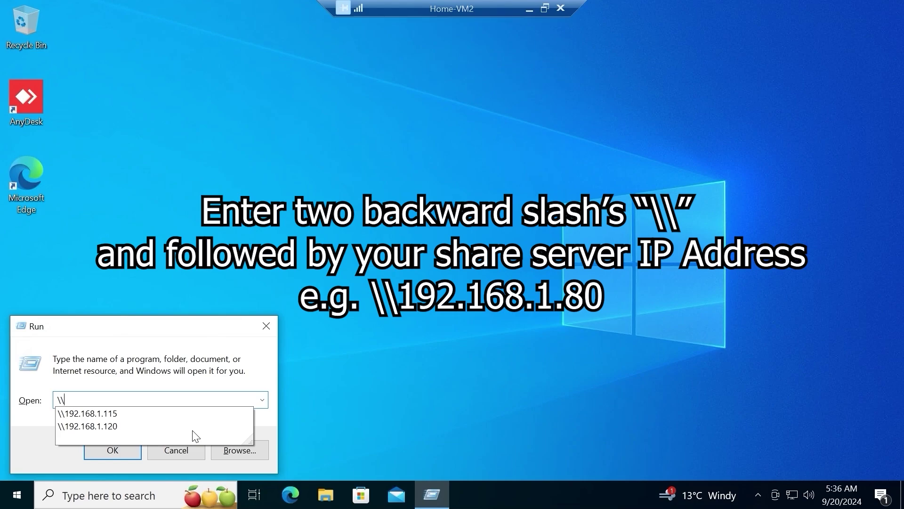
{"action": "left_click", "coordinate": [124, 413]}
{"action": "left_click", "coordinate": [124, 453]}
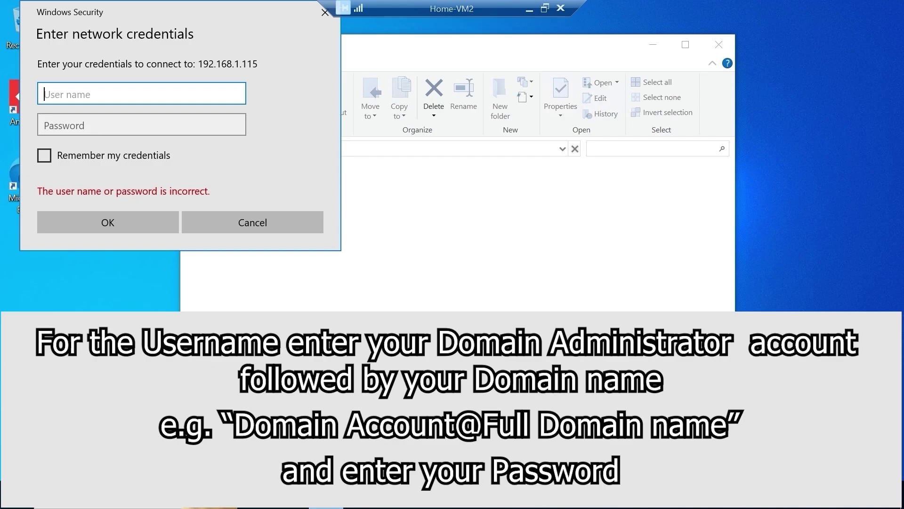
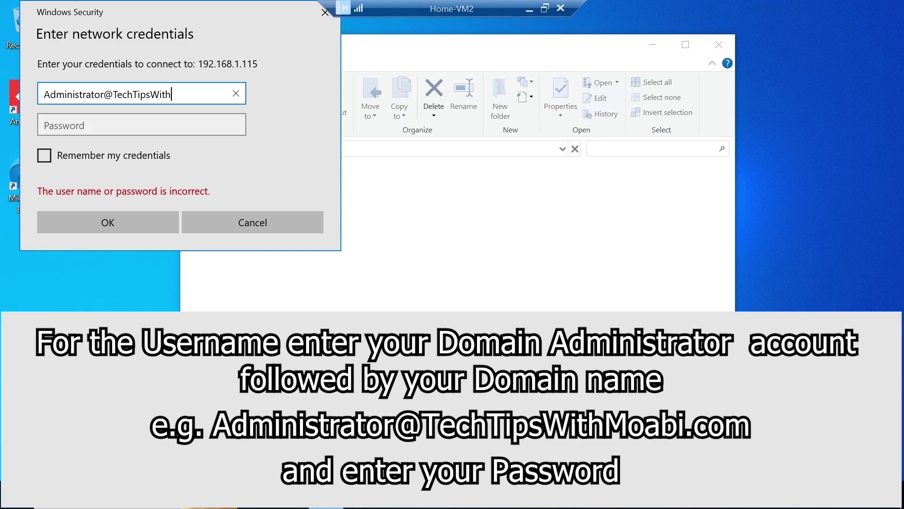
- Enter the domain administrator's username and password to list the shares on 192.168.1.115
{"action": "key", "text": "Tab"}
{"action": "key", "text": "ctrl+v"}
{"action": "key", "text": "Return"}
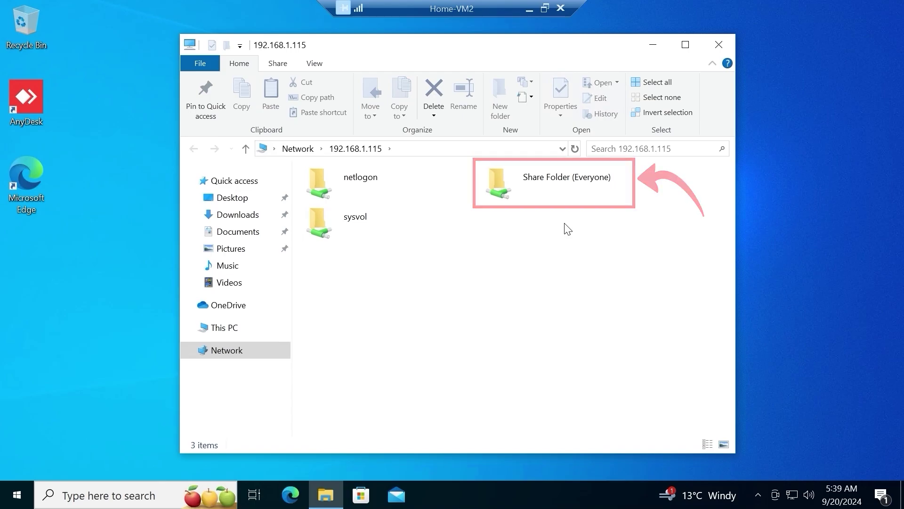
- Open Share Folder (Everyone), confirm New folder is access denied, and select the Index document
{"action": "double_click", "coordinate": [568, 188]}
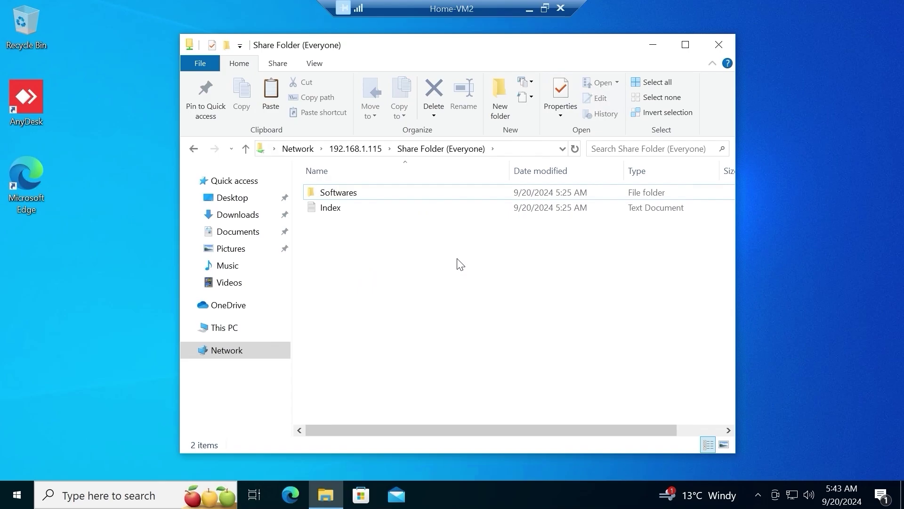
{"action": "left_click", "coordinate": [503, 99]}
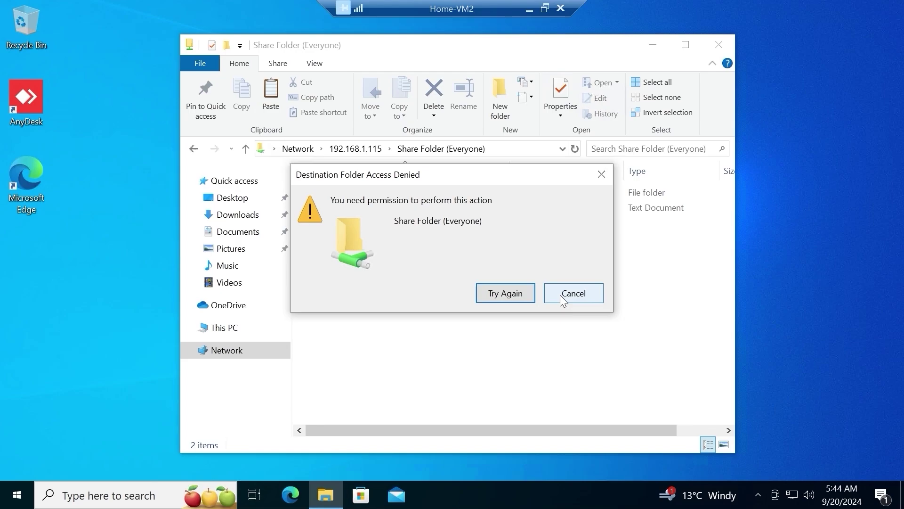
{"action": "left_click", "coordinate": [560, 295]}
{"action": "left_click", "coordinate": [382, 211]}
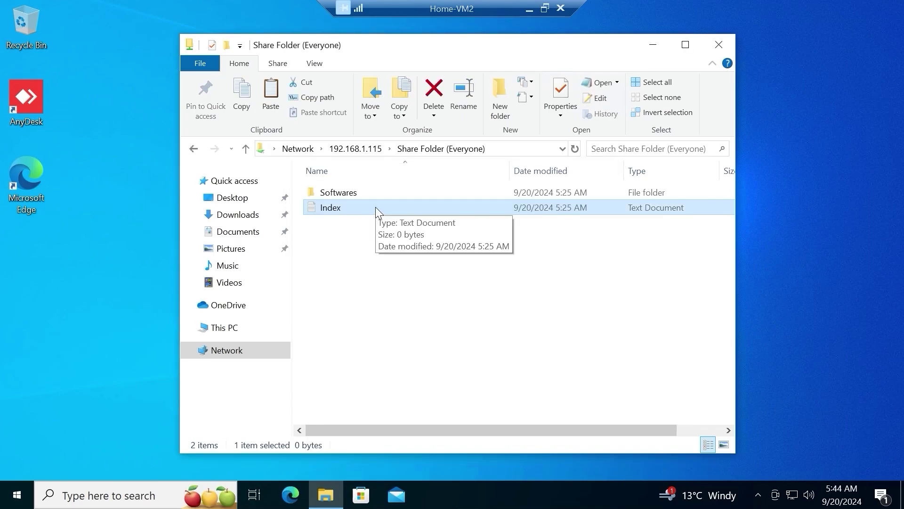
- Open Index in Notepad and type the word 'Moabi'
{"action": "double_click", "coordinate": [375, 208]}
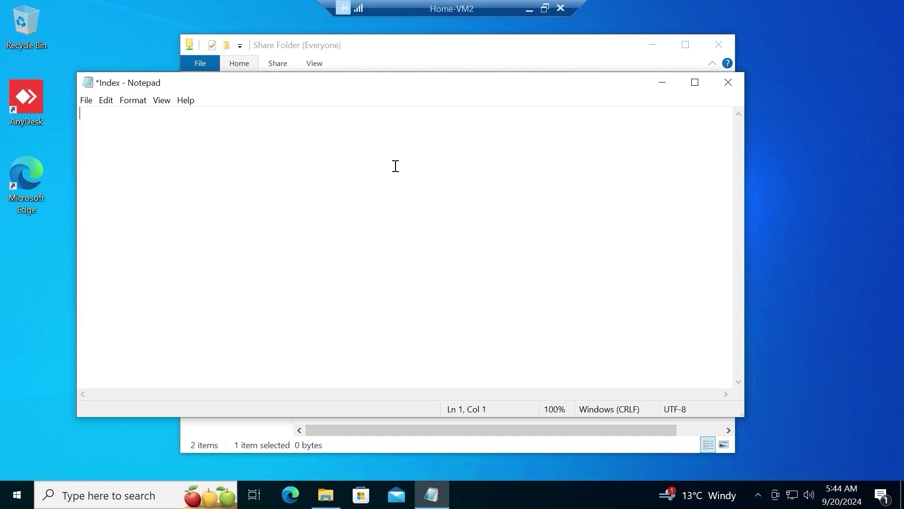
{"action": "type", "text": "Moabi"}
{"action": "left_click_drag", "start_coordinate": [108, 114], "coordinate": [78, 113]}
- Try saving over Index.txt in the share, accept the permission error, and close without saving
{"action": "left_click", "coordinate": [86, 100]}
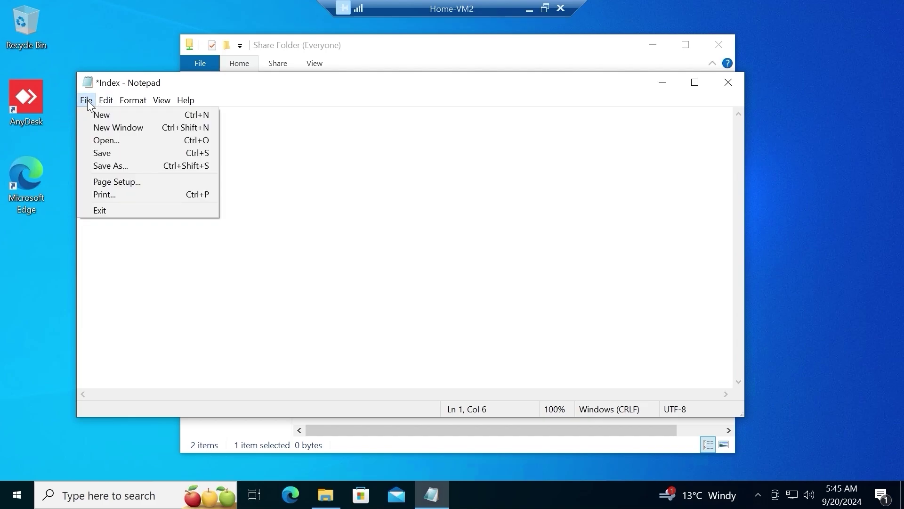
{"action": "left_click", "coordinate": [109, 153]}
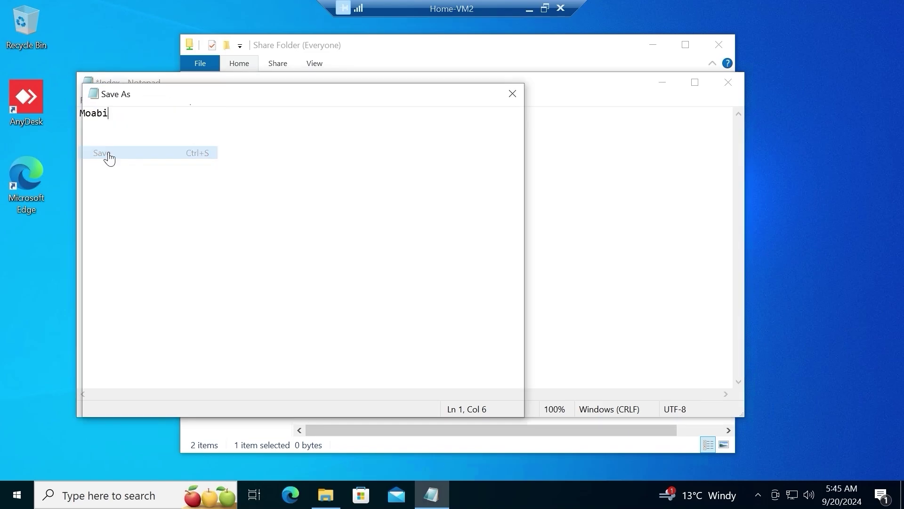
{"action": "double_click", "coordinate": [381, 93]}
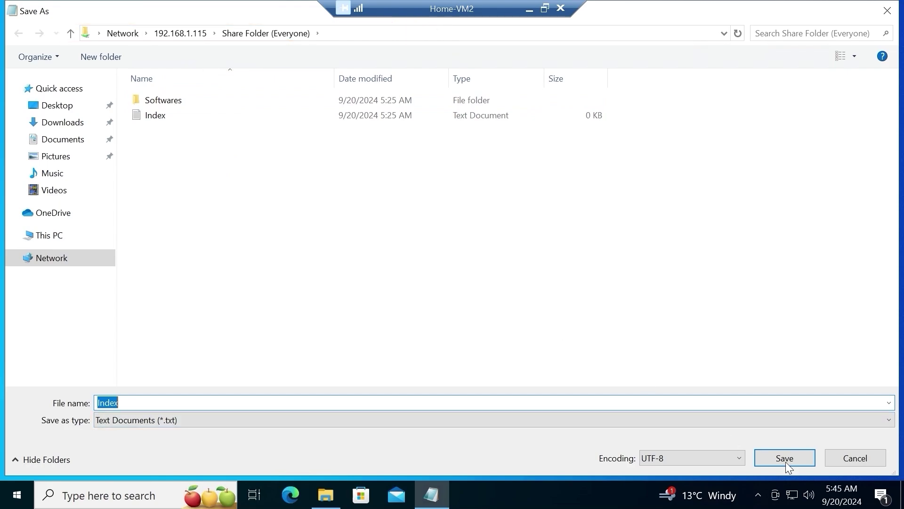
{"action": "left_click", "coordinate": [766, 454]}
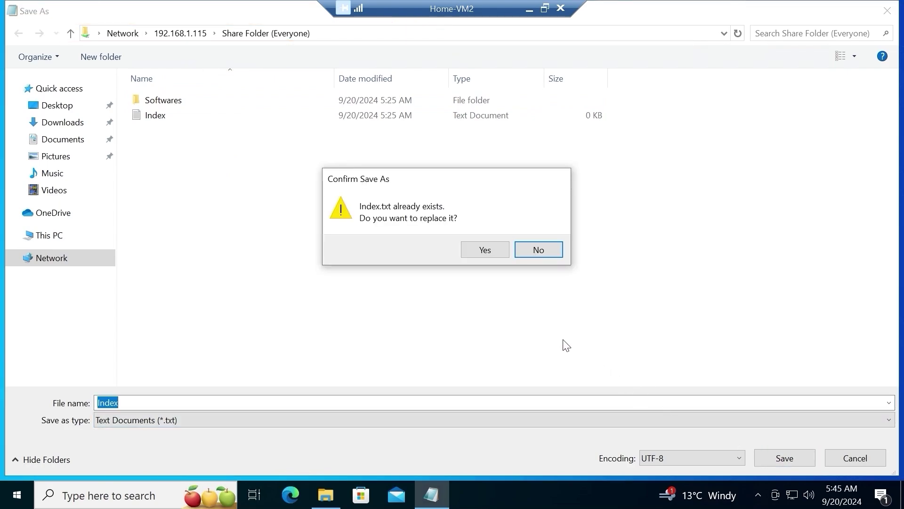
{"action": "left_click", "coordinate": [487, 253]}
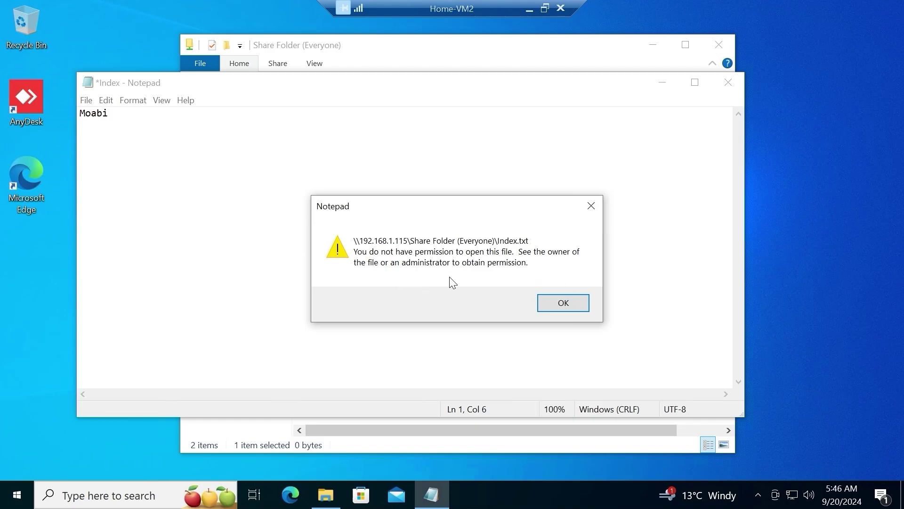
{"action": "left_click", "coordinate": [565, 304]}
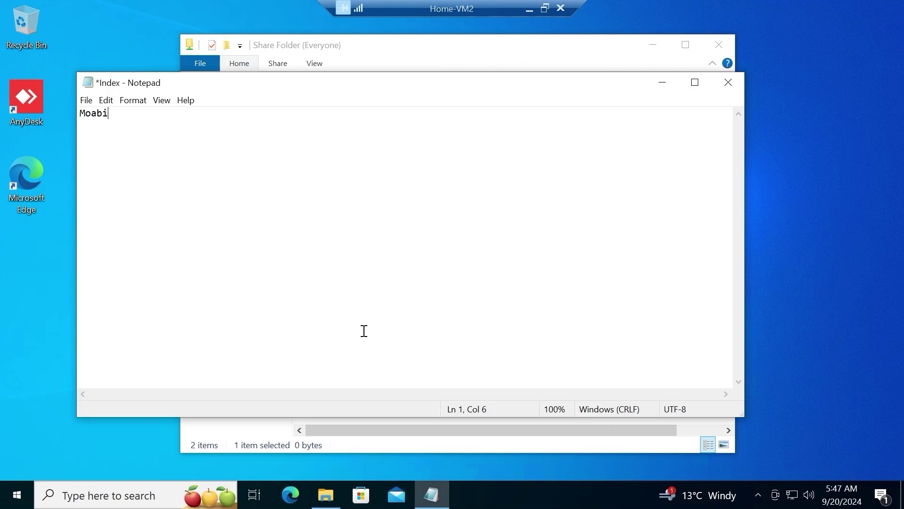
{"action": "left_click", "coordinate": [728, 83]}
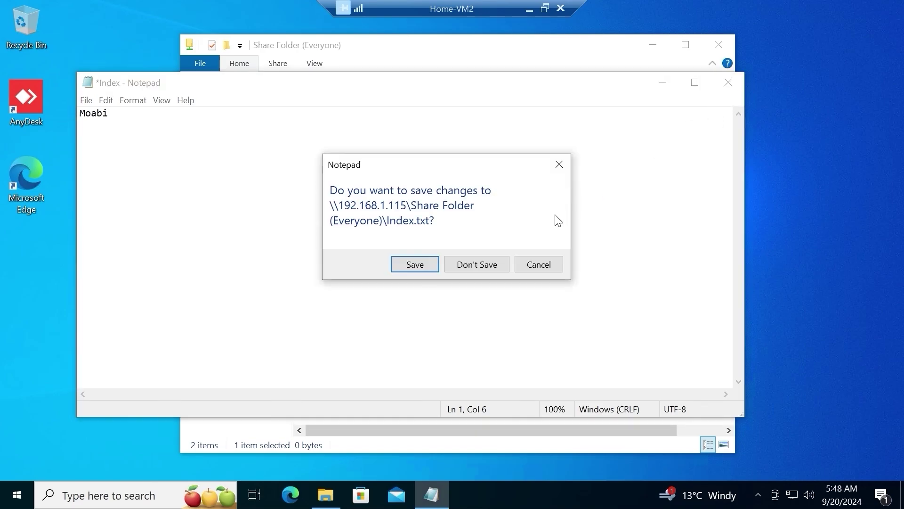
{"action": "left_click", "coordinate": [490, 267]}
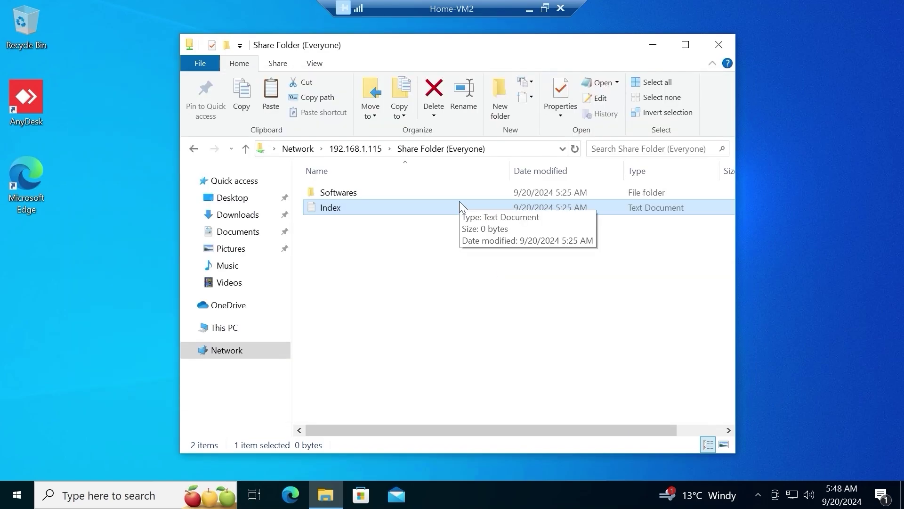
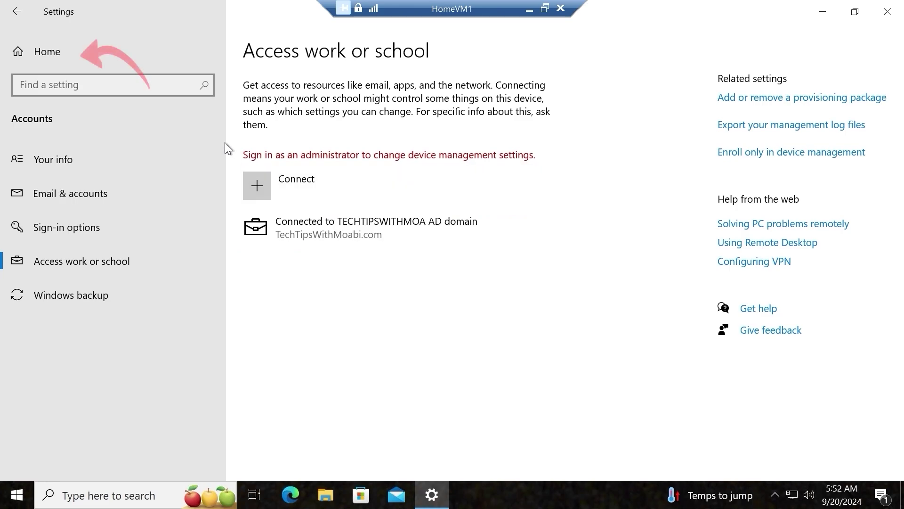
- Show the System About page listing the full device name HomeVM1.TechTipsWithMoabi.com
{"action": "left_click", "coordinate": [165, 59]}
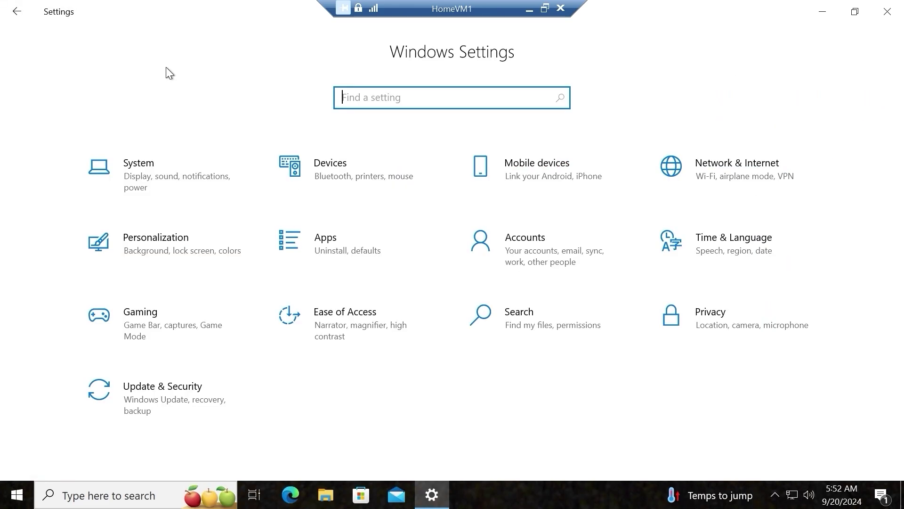
{"action": "left_click", "coordinate": [189, 162]}
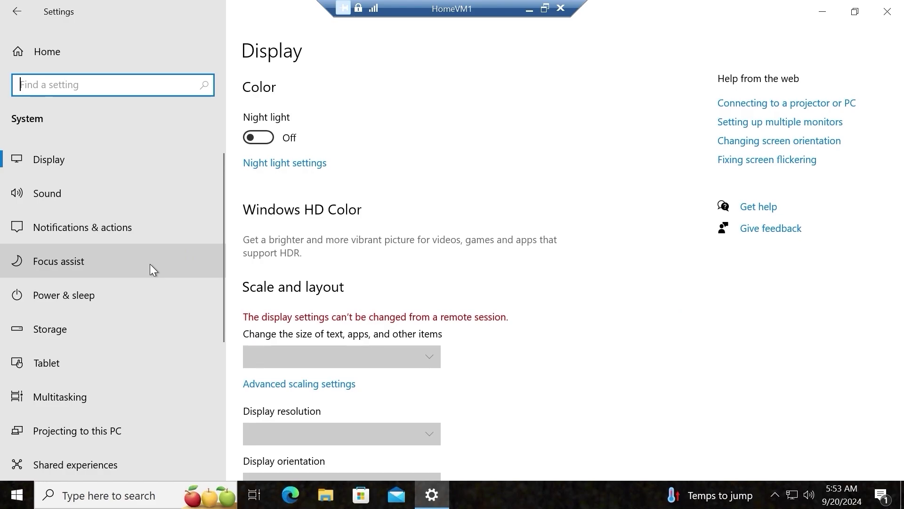
{"action": "scroll", "coordinate": [150, 263], "scroll_direction": "down", "scroll_amount": 4}
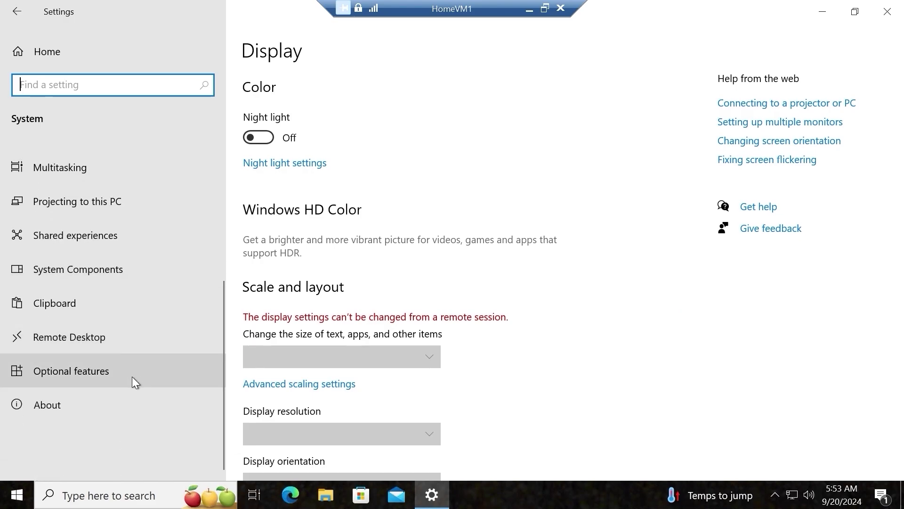
{"action": "left_click", "coordinate": [146, 405]}
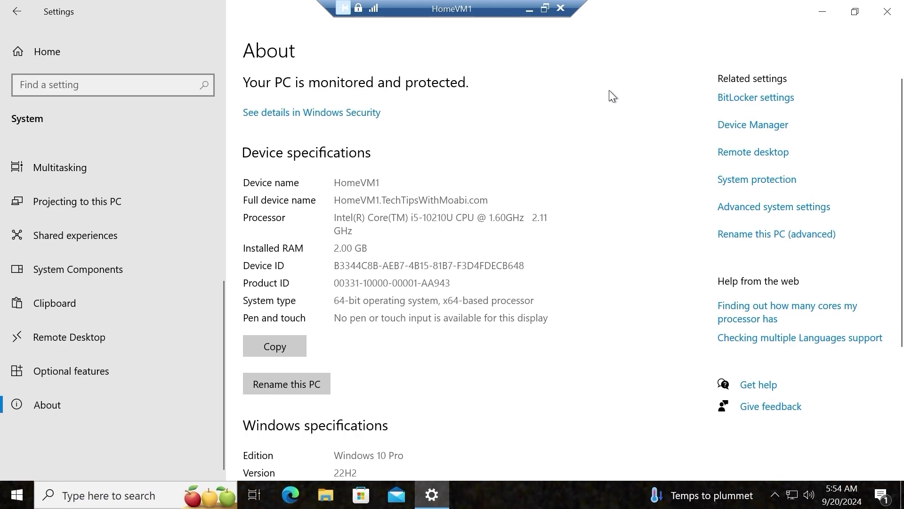
- Close Settings and launch the Run dialog holding the address \\192.168.1.115
{"action": "left_click", "coordinate": [897, 12]}
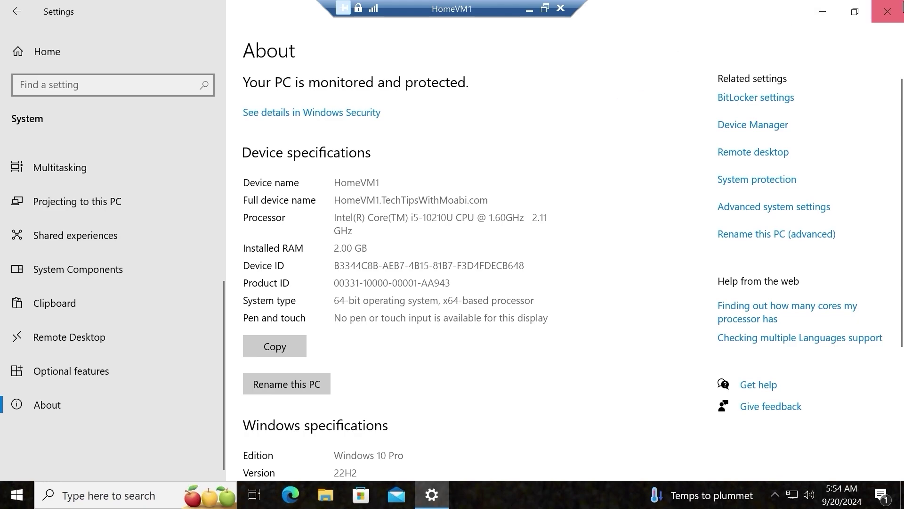
{"action": "left_click", "coordinate": [97, 493]}
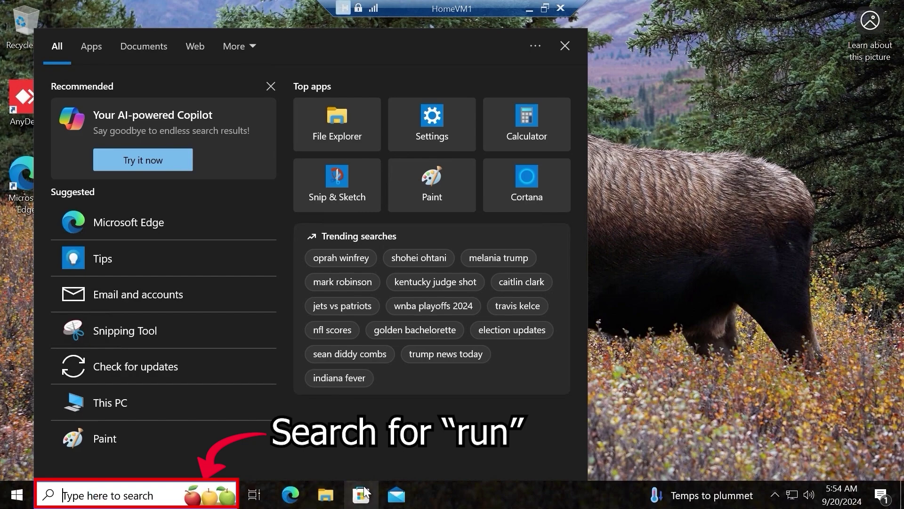
{"action": "type", "text": "run"}
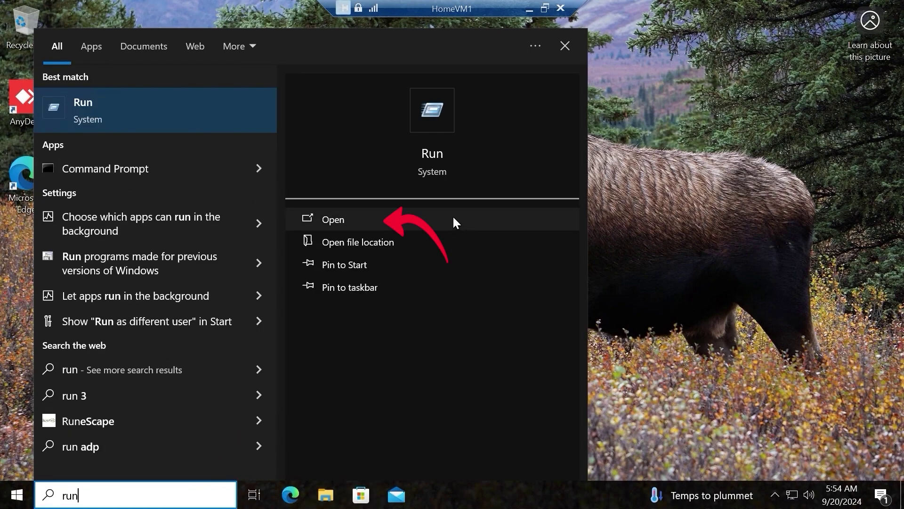
{"action": "left_click", "coordinate": [453, 218]}
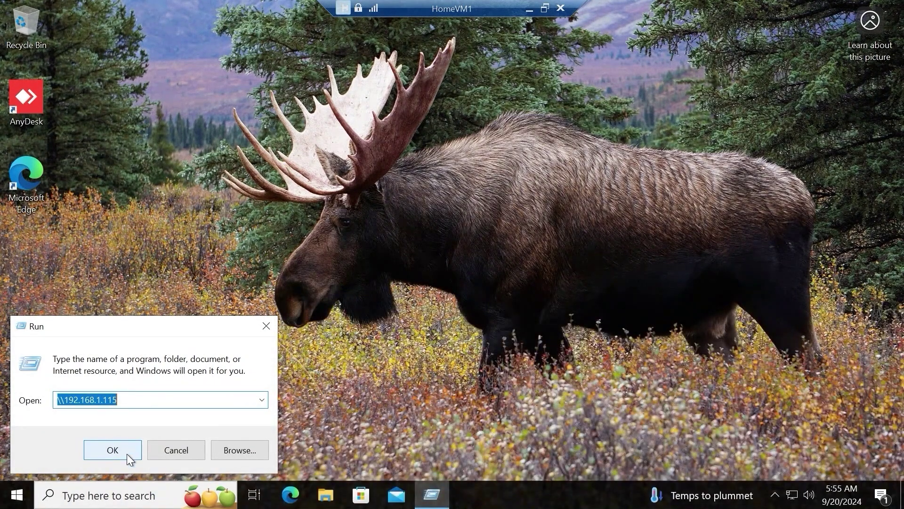
- Run \\192.168.1.115 and open the Share Folder (Everyone) share
{"action": "left_click", "coordinate": [126, 457]}
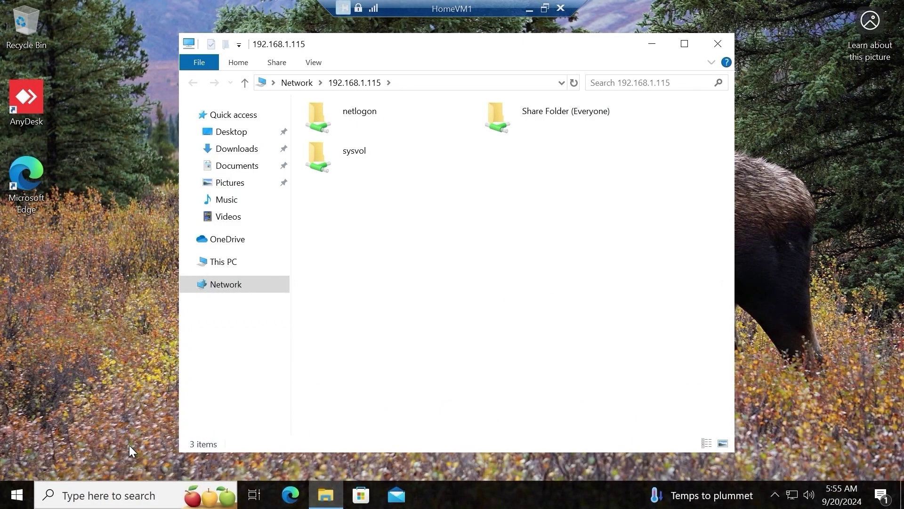
{"action": "double_click", "coordinate": [557, 124]}
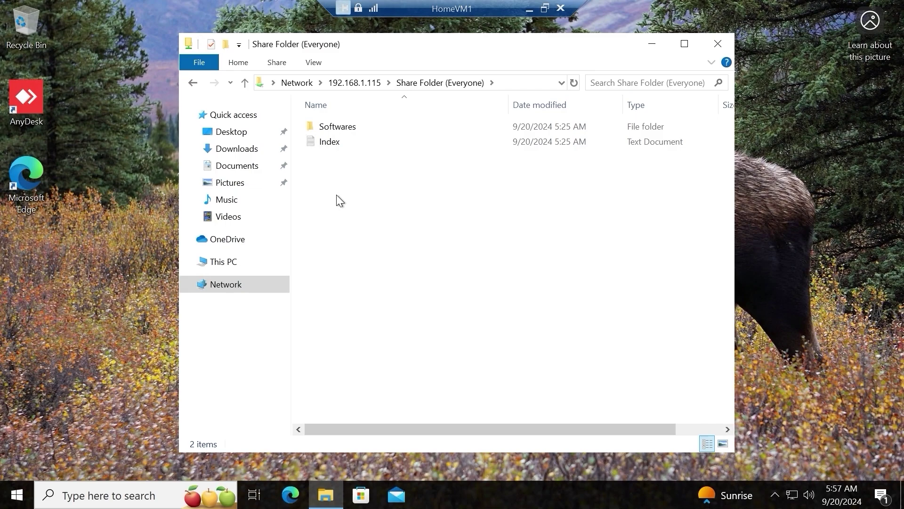
{"action": "left_click", "coordinate": [244, 64]}
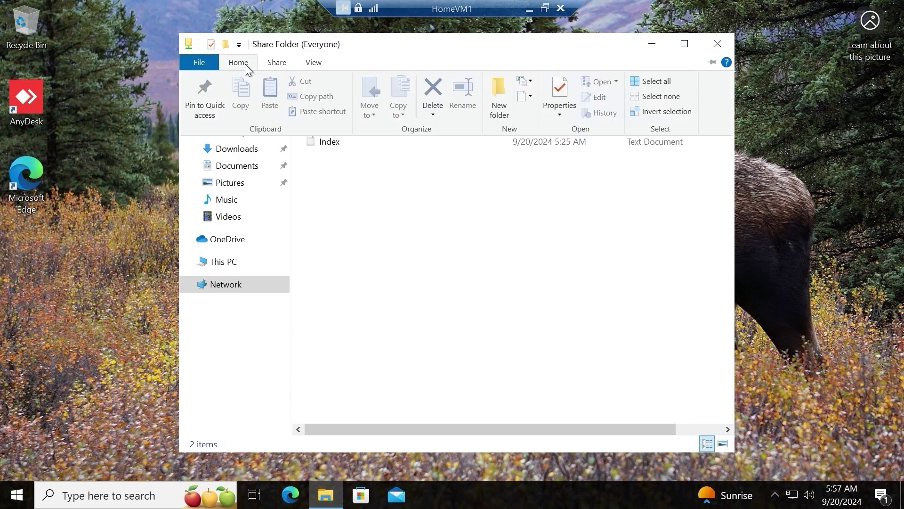
{"action": "left_click", "coordinate": [503, 79]}
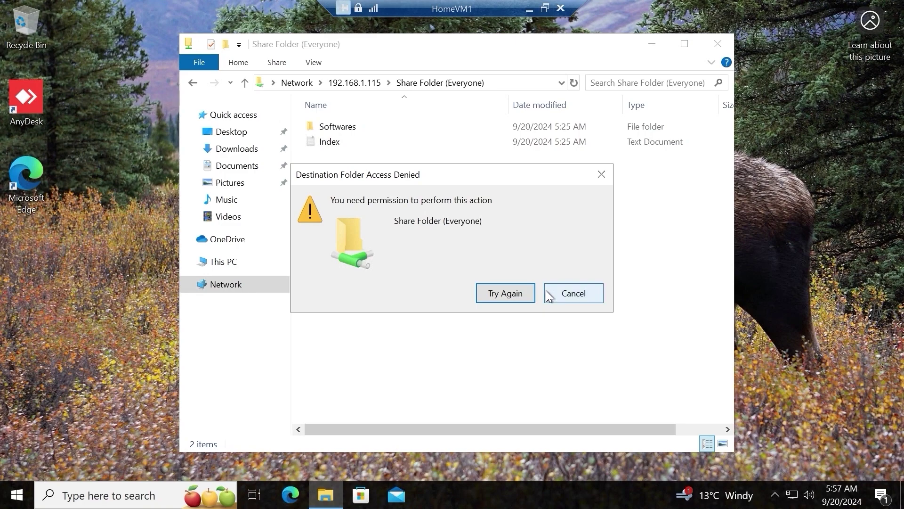
{"action": "left_click", "coordinate": [546, 293]}
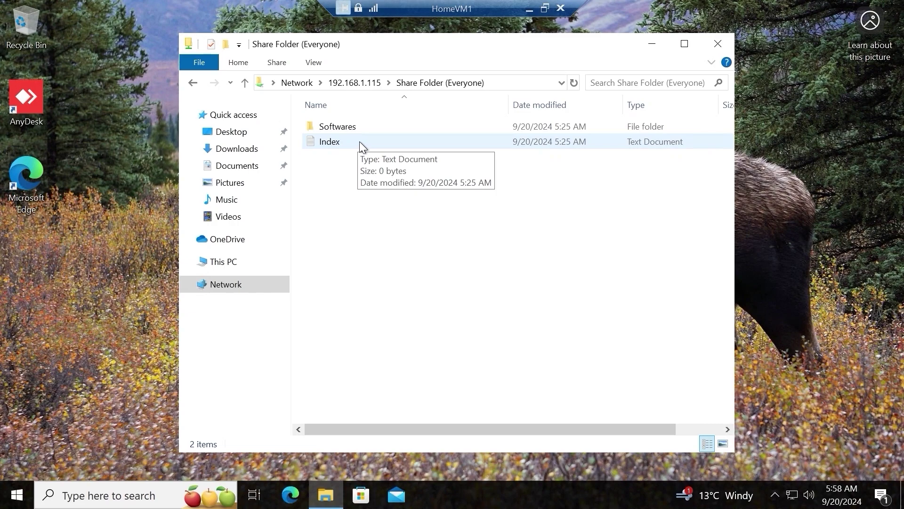
- Copy the Index text file from the share
{"action": "left_click", "coordinate": [361, 143]}
{"action": "right_click", "coordinate": [360, 141]}
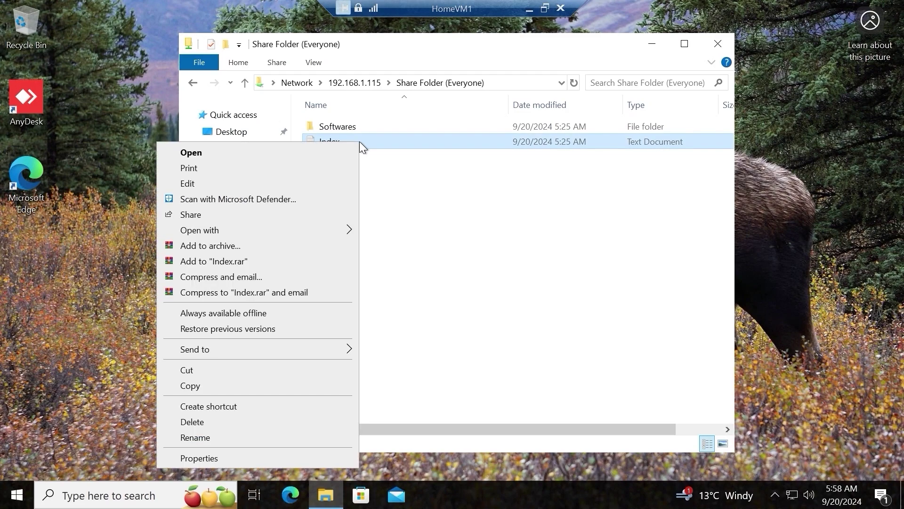
{"action": "left_click", "coordinate": [239, 385]}
- Paste the Index file onto the desktop
{"action": "left_click", "coordinate": [33, 262]}
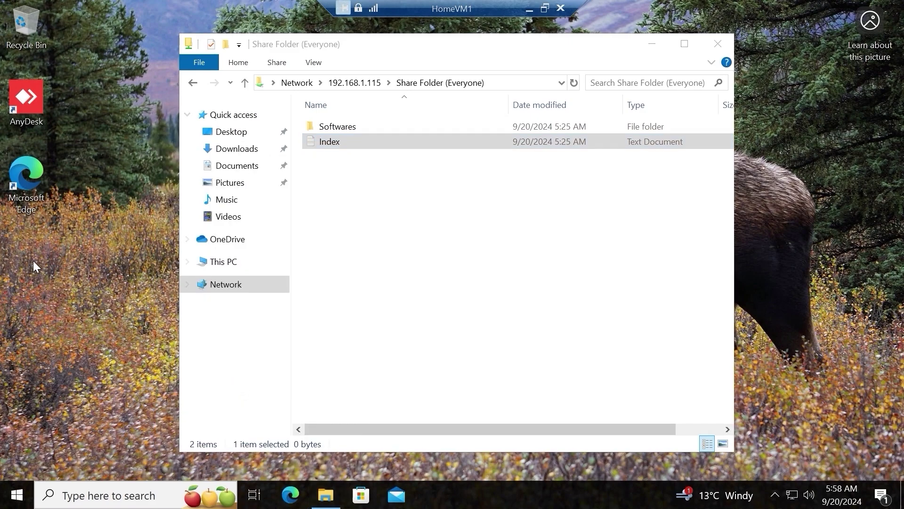
{"action": "right_click", "coordinate": [33, 256]}
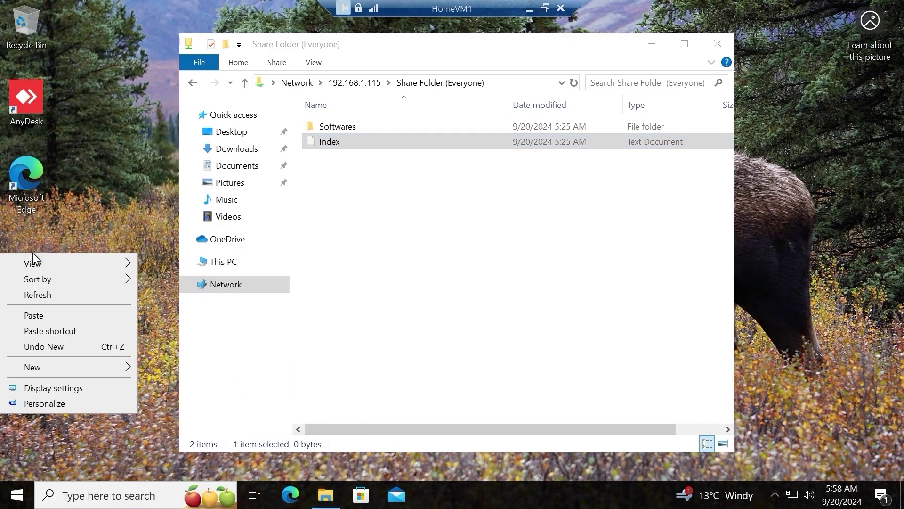
{"action": "left_click", "coordinate": [64, 315]}
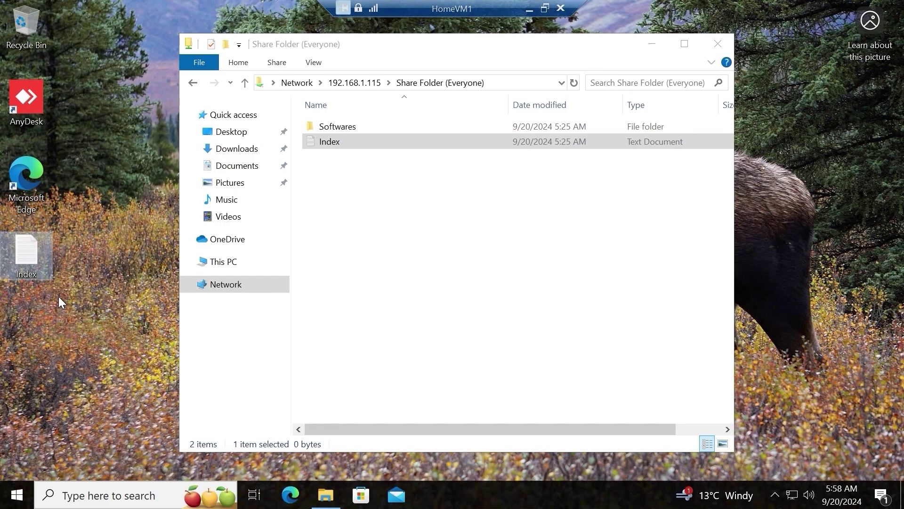